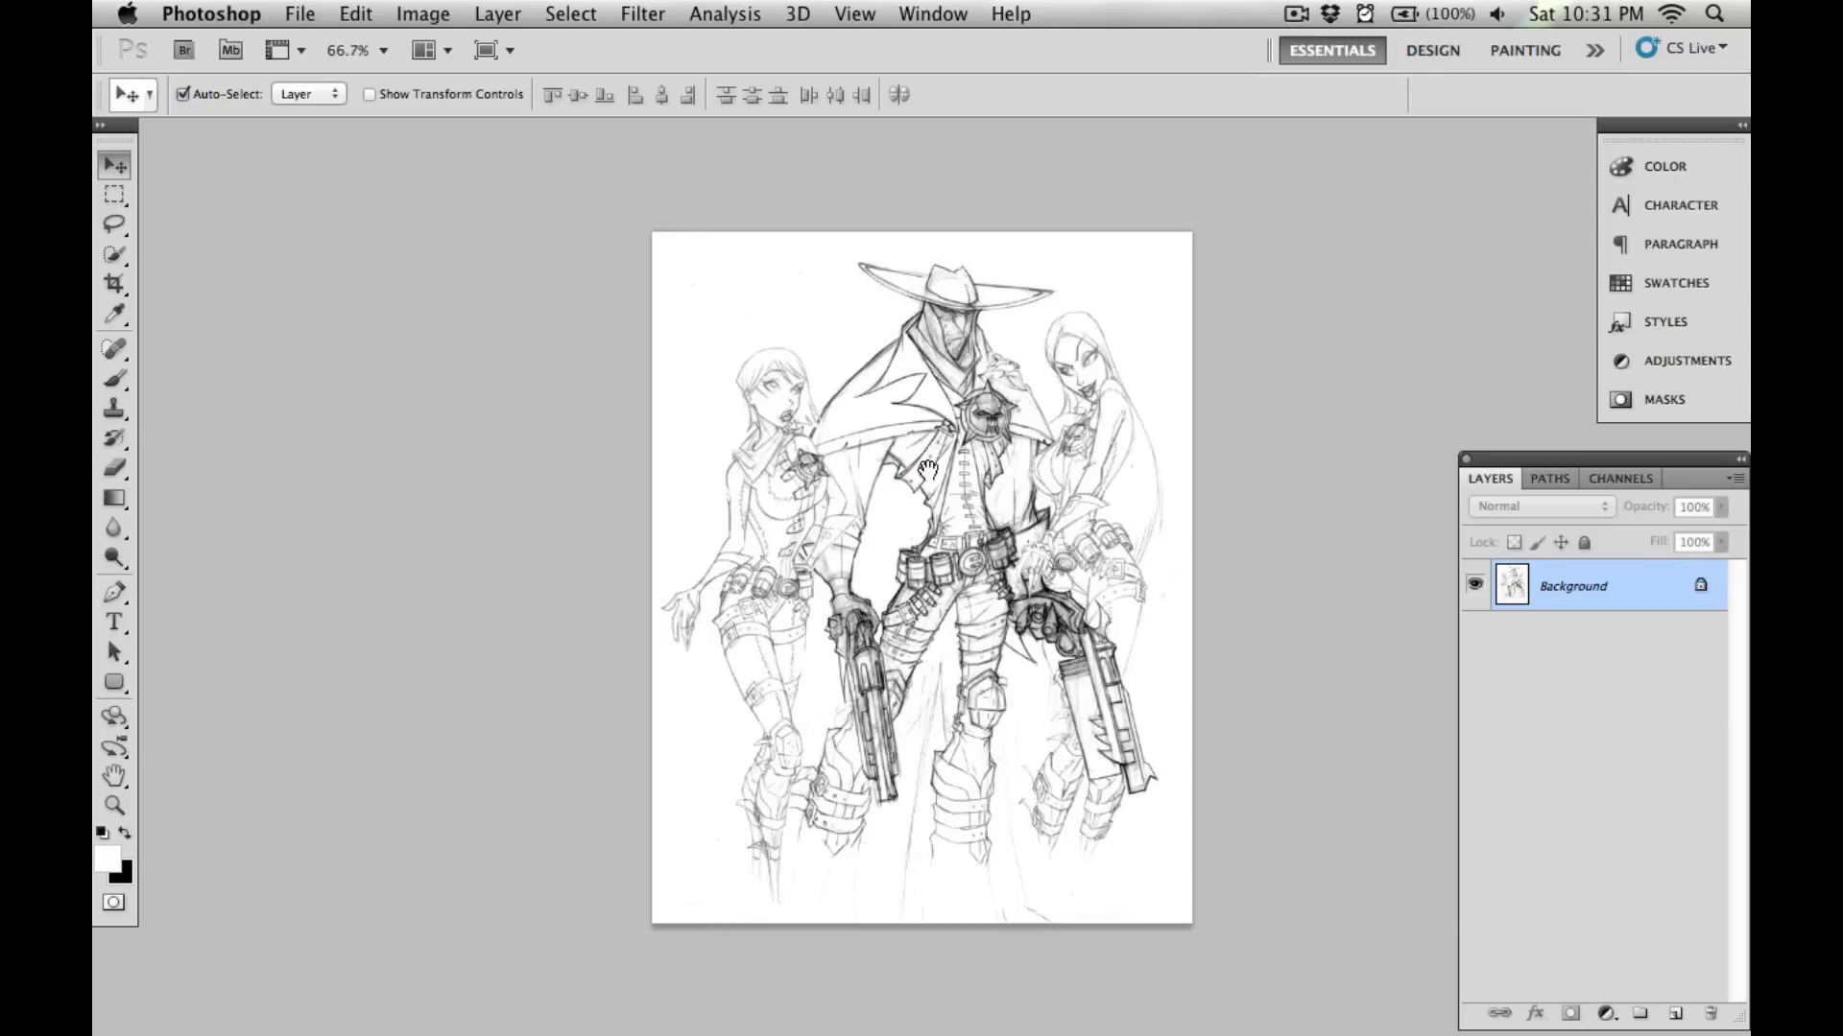
Shift the cowboy sketch toward the left side of the workspace.
left_click_drag(924, 467, 725, 471)
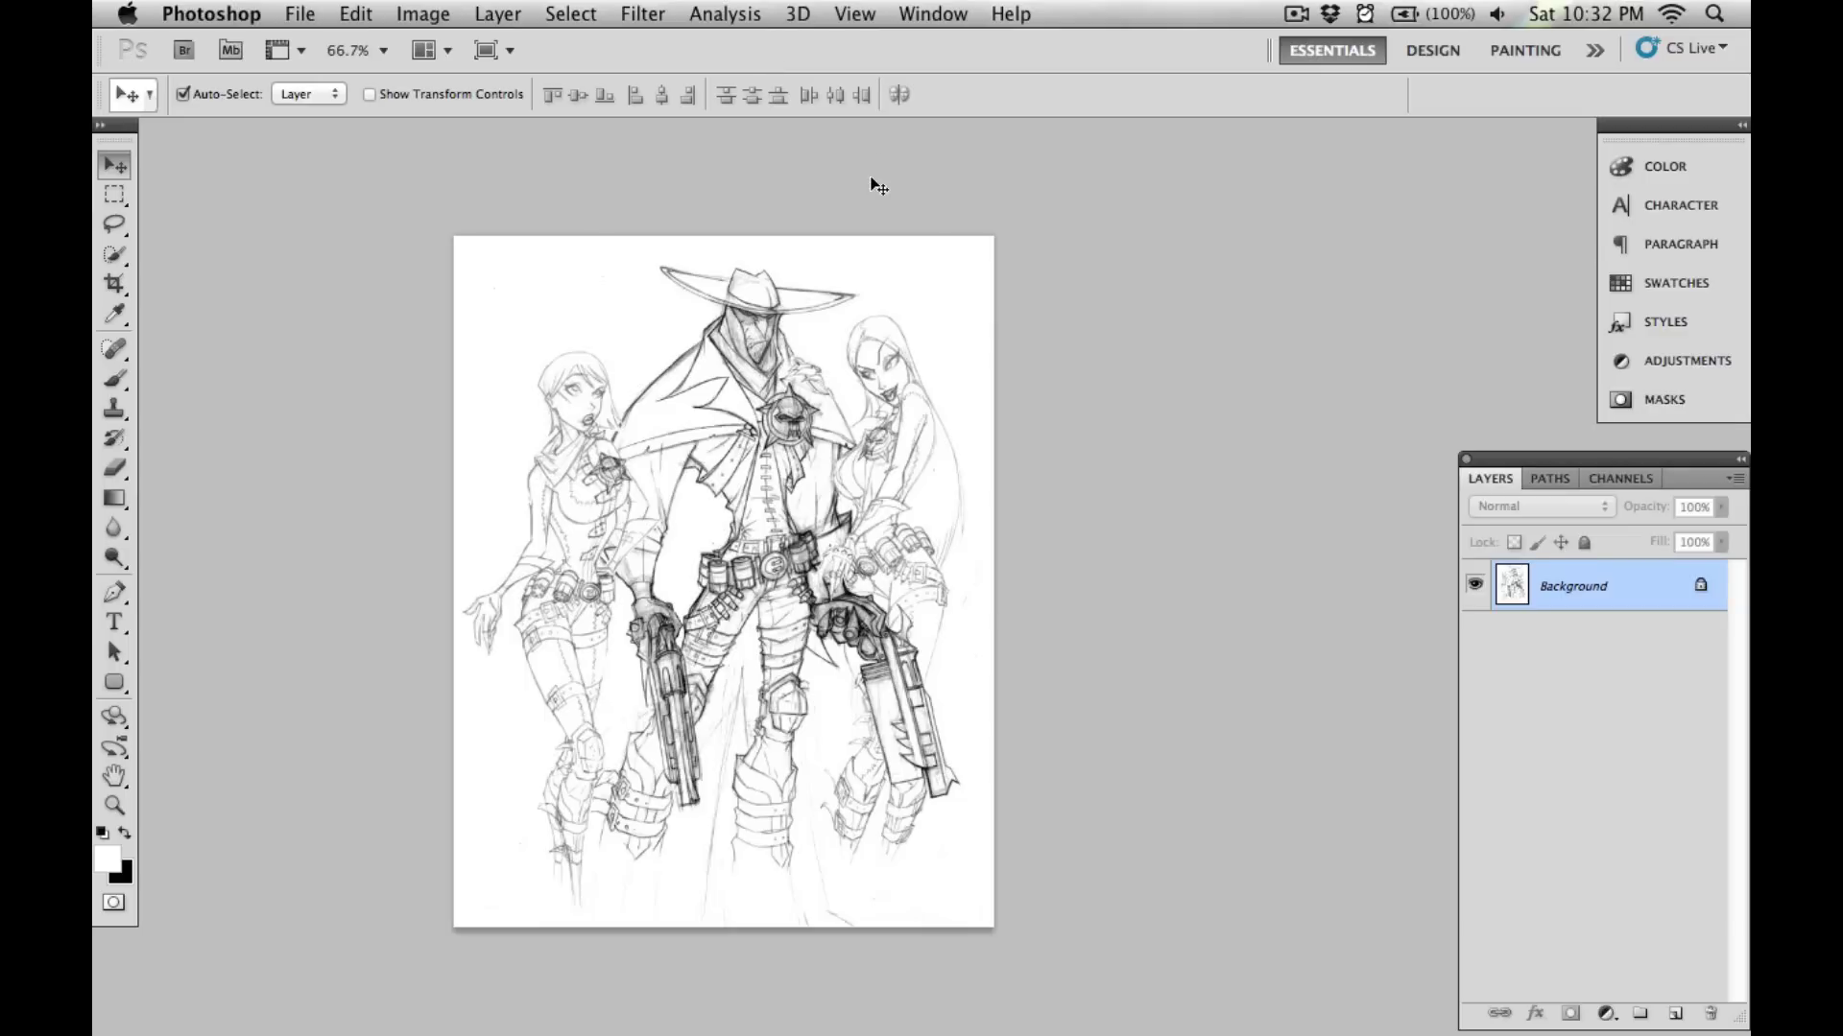
Show the Actions panel from the Window menu and dock it with the collapsed panels.
left_click(938, 19)
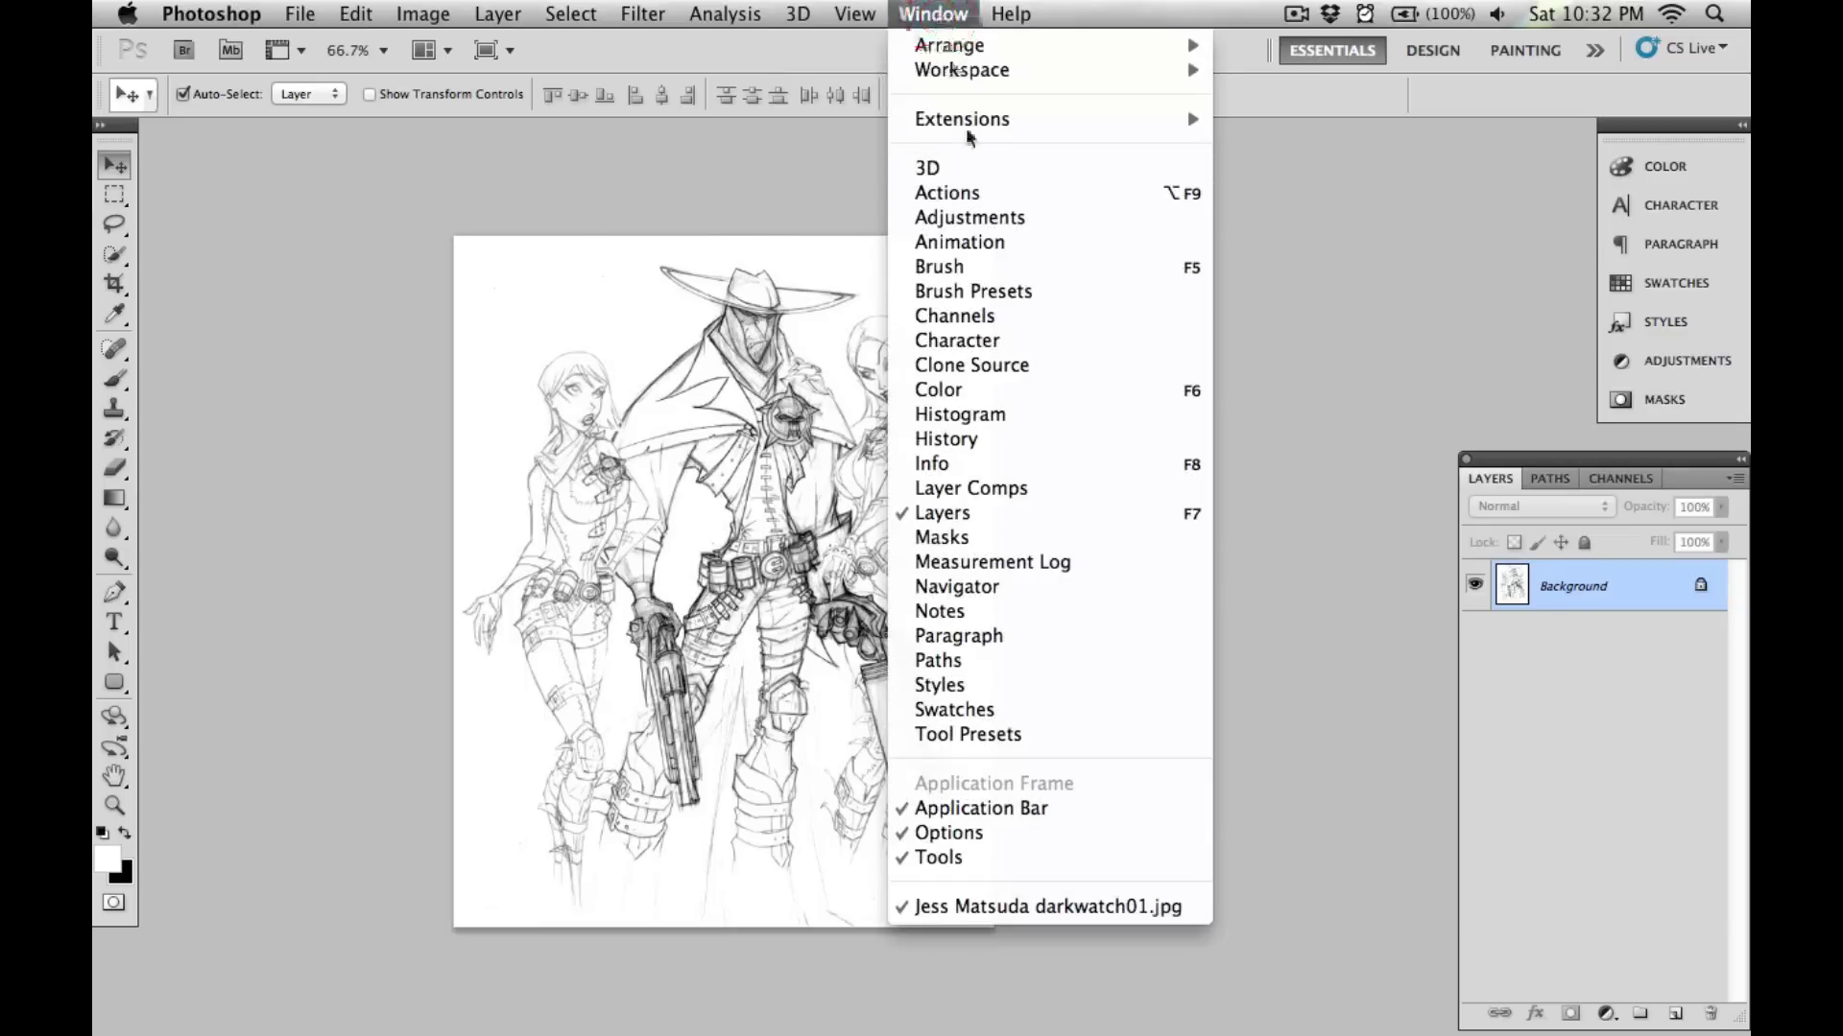
left_click(989, 197)
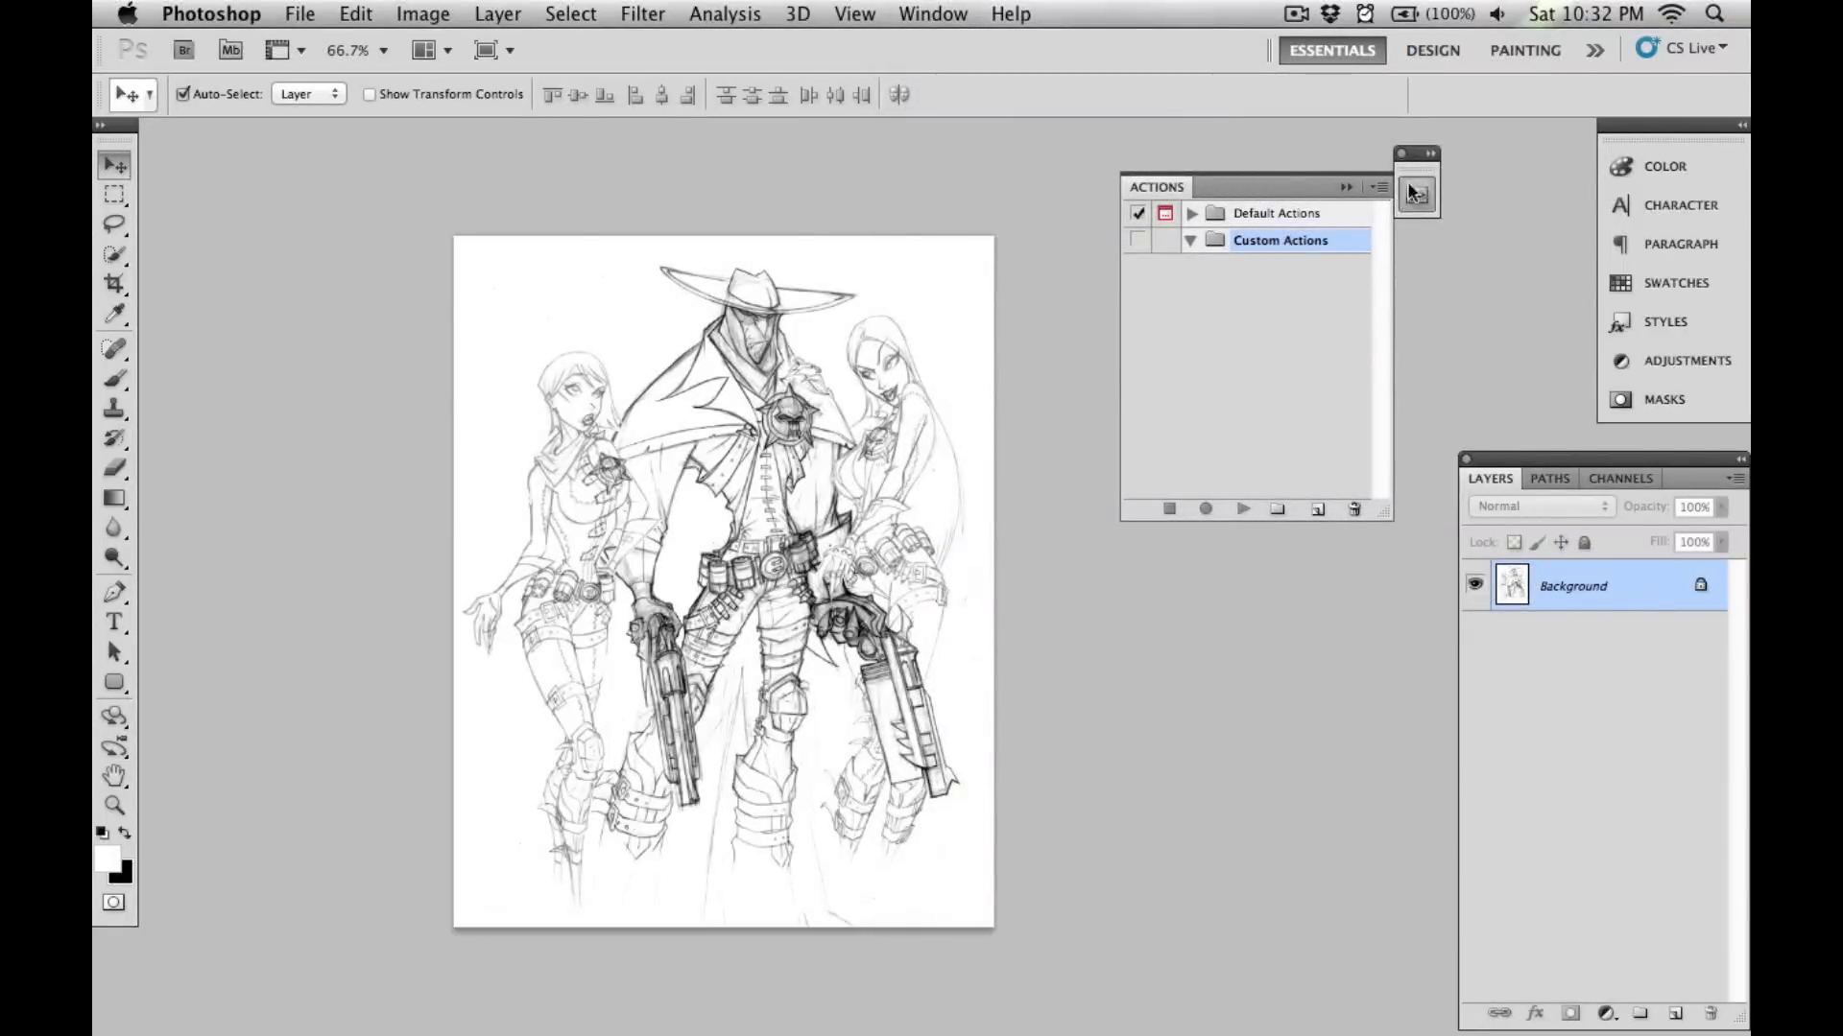
left_click_drag(1417, 153, 1573, 163)
left_click(1572, 166)
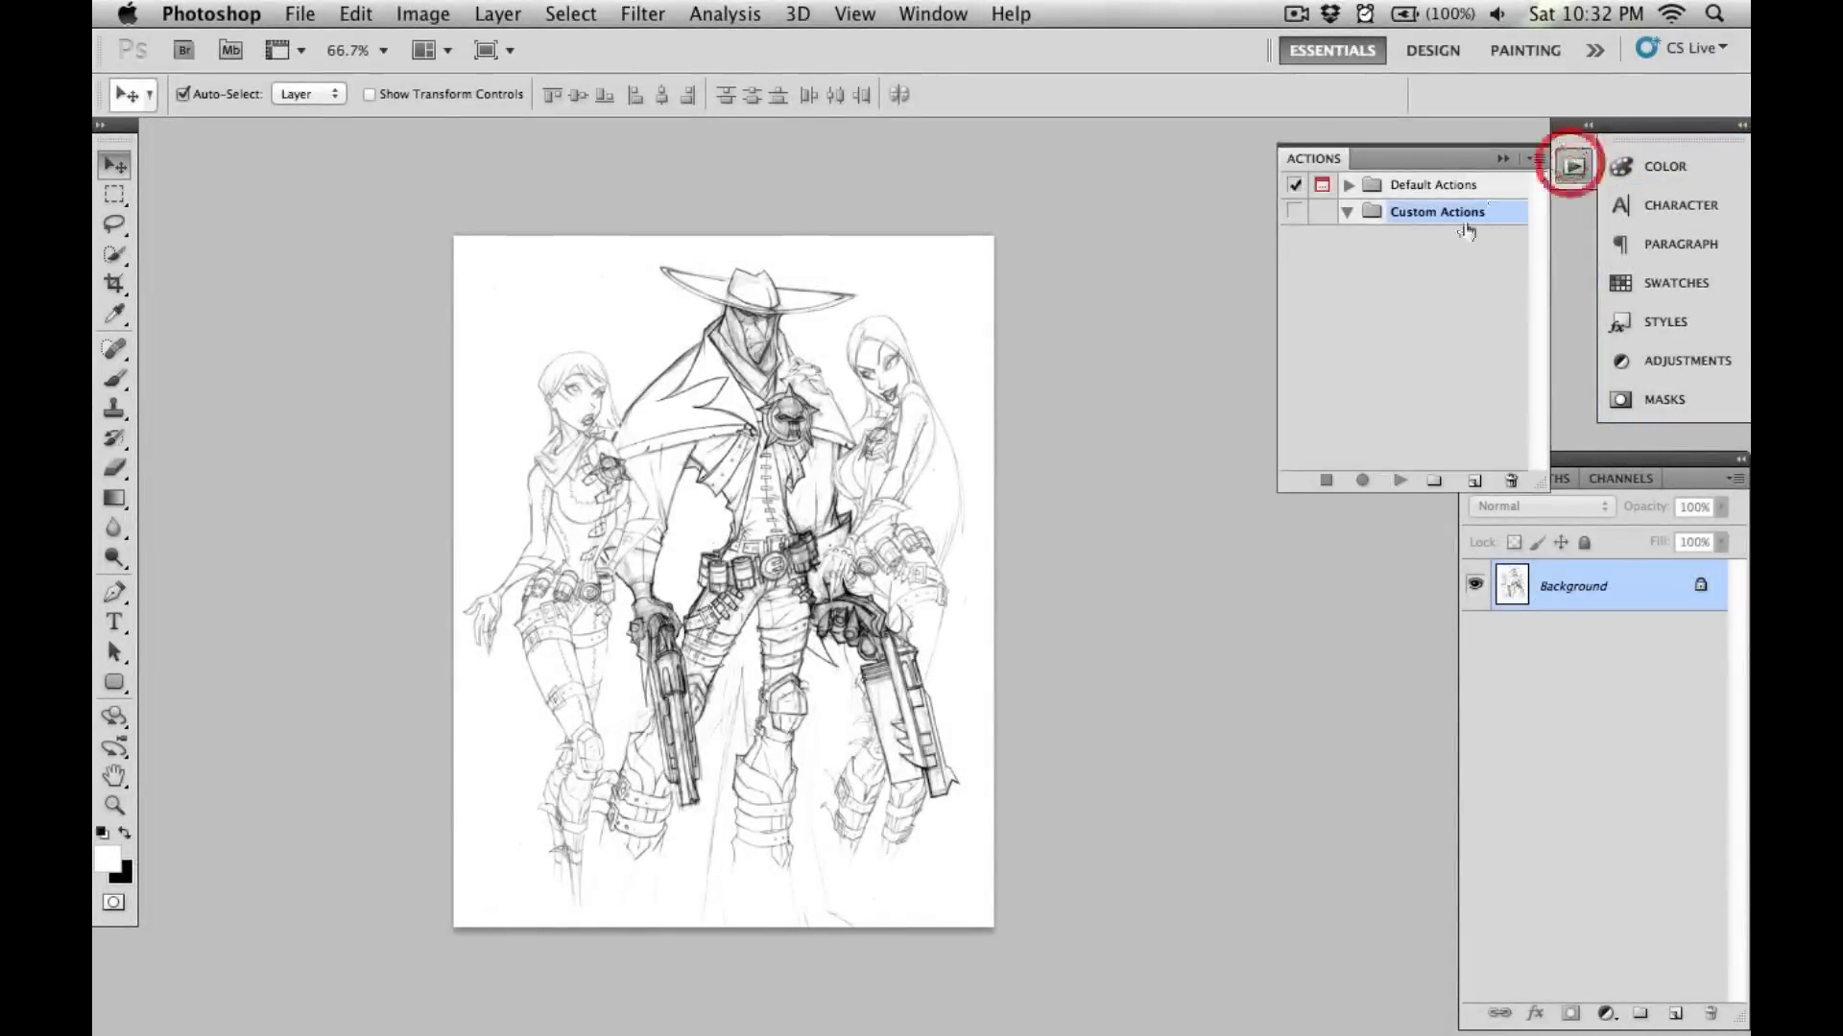
Create a new action named 'Extract Lineart' and start recording it.
left_click(1475, 481)
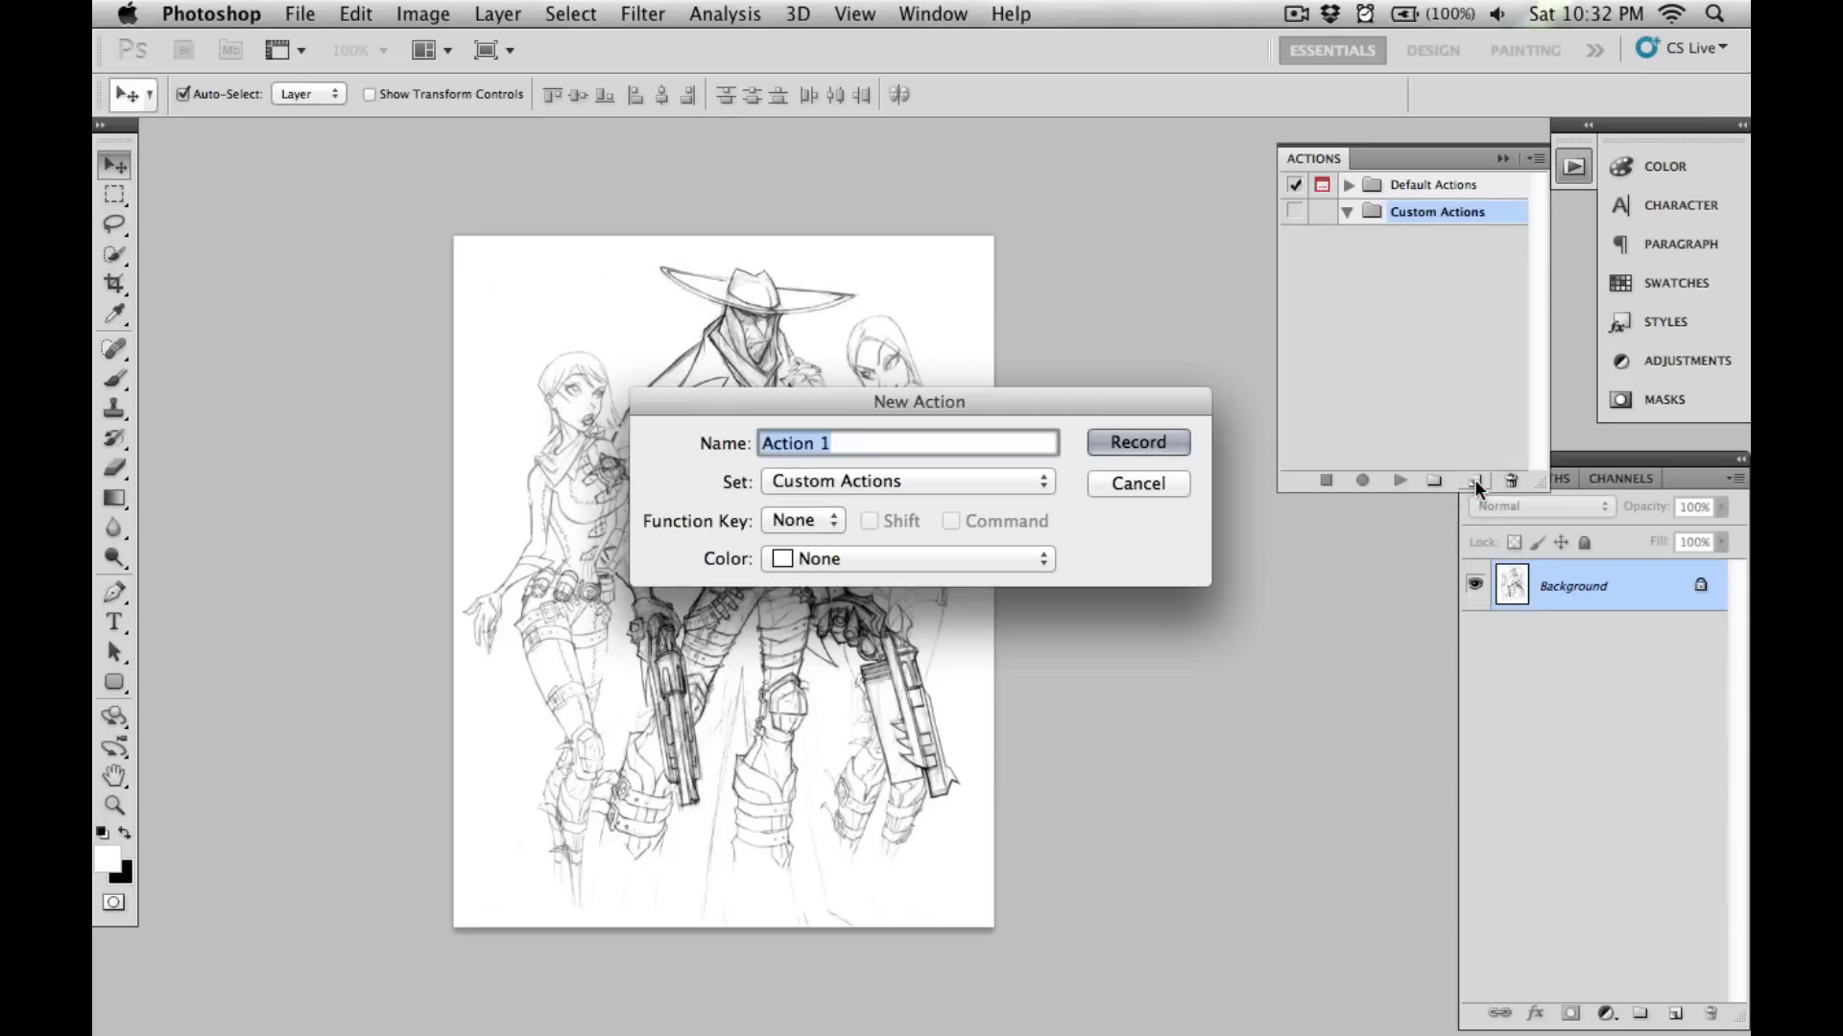
type("Extract Lineart")
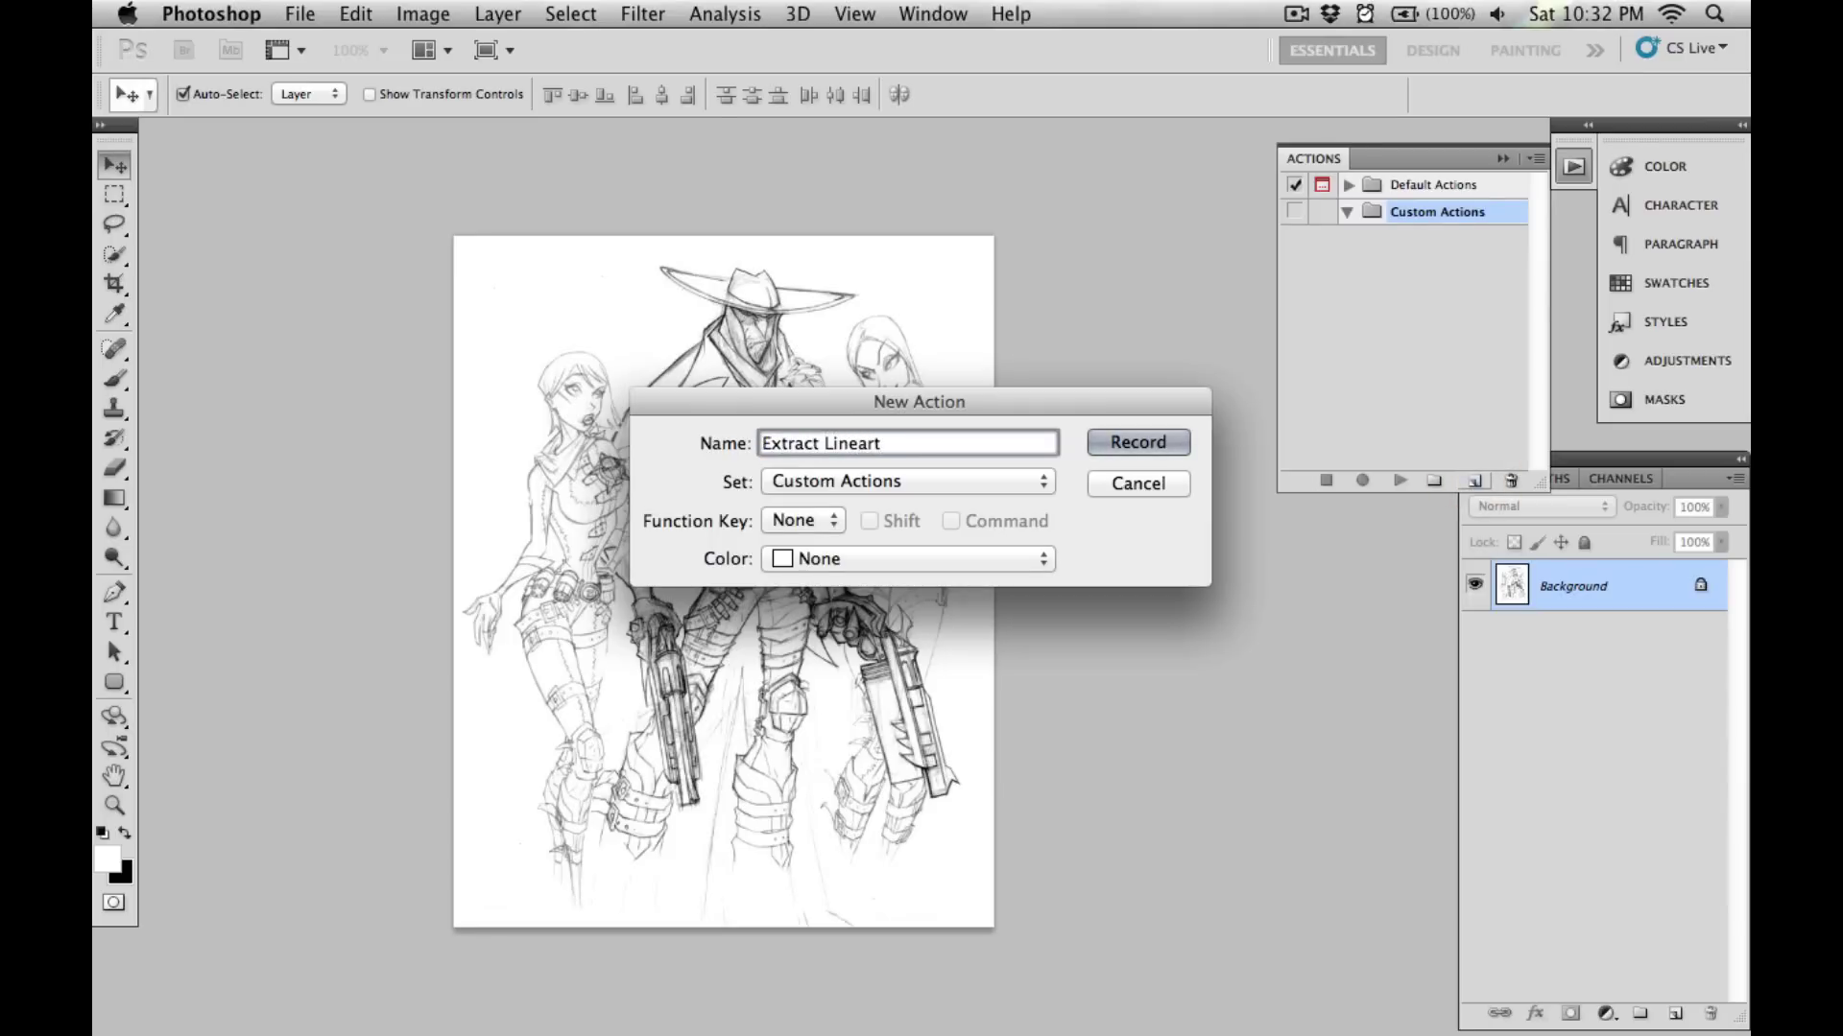
left_click(1139, 443)
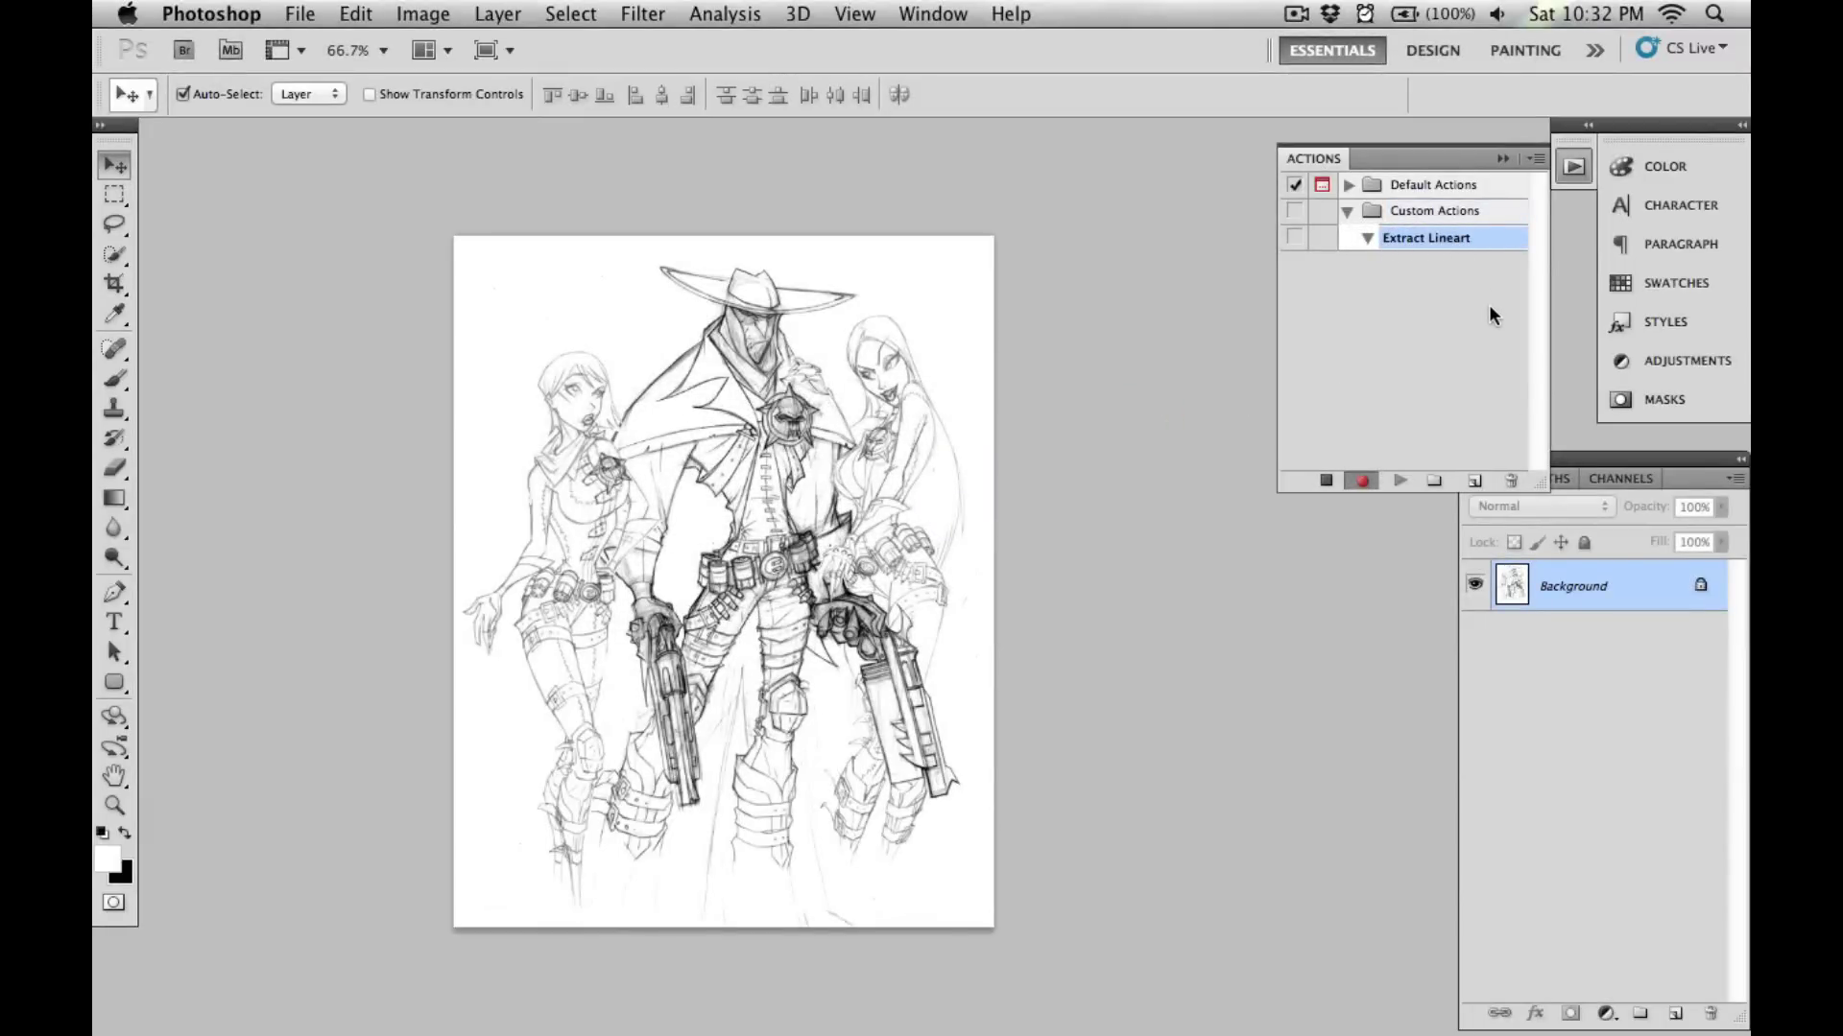
Duplicate the Blue channel as 'Blue copy'.
left_click(1627, 482)
left_click(1597, 677)
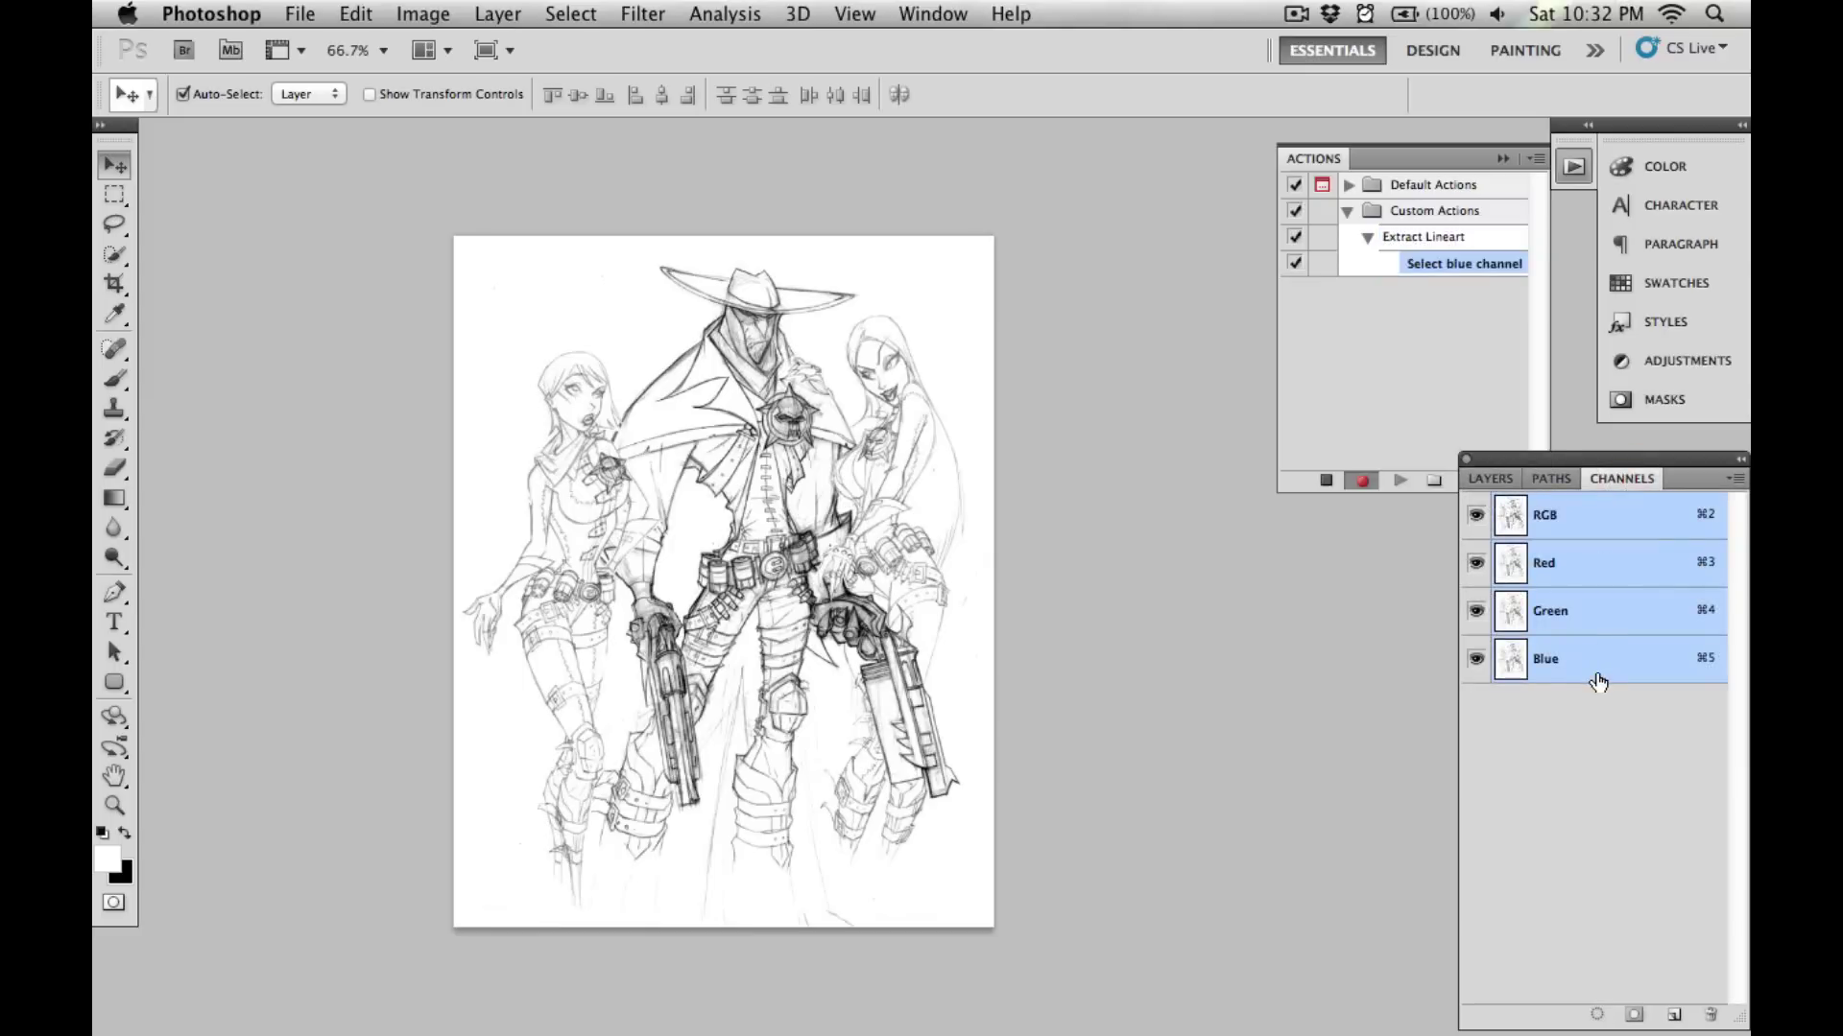
left_click_drag(1598, 679, 1676, 1016)
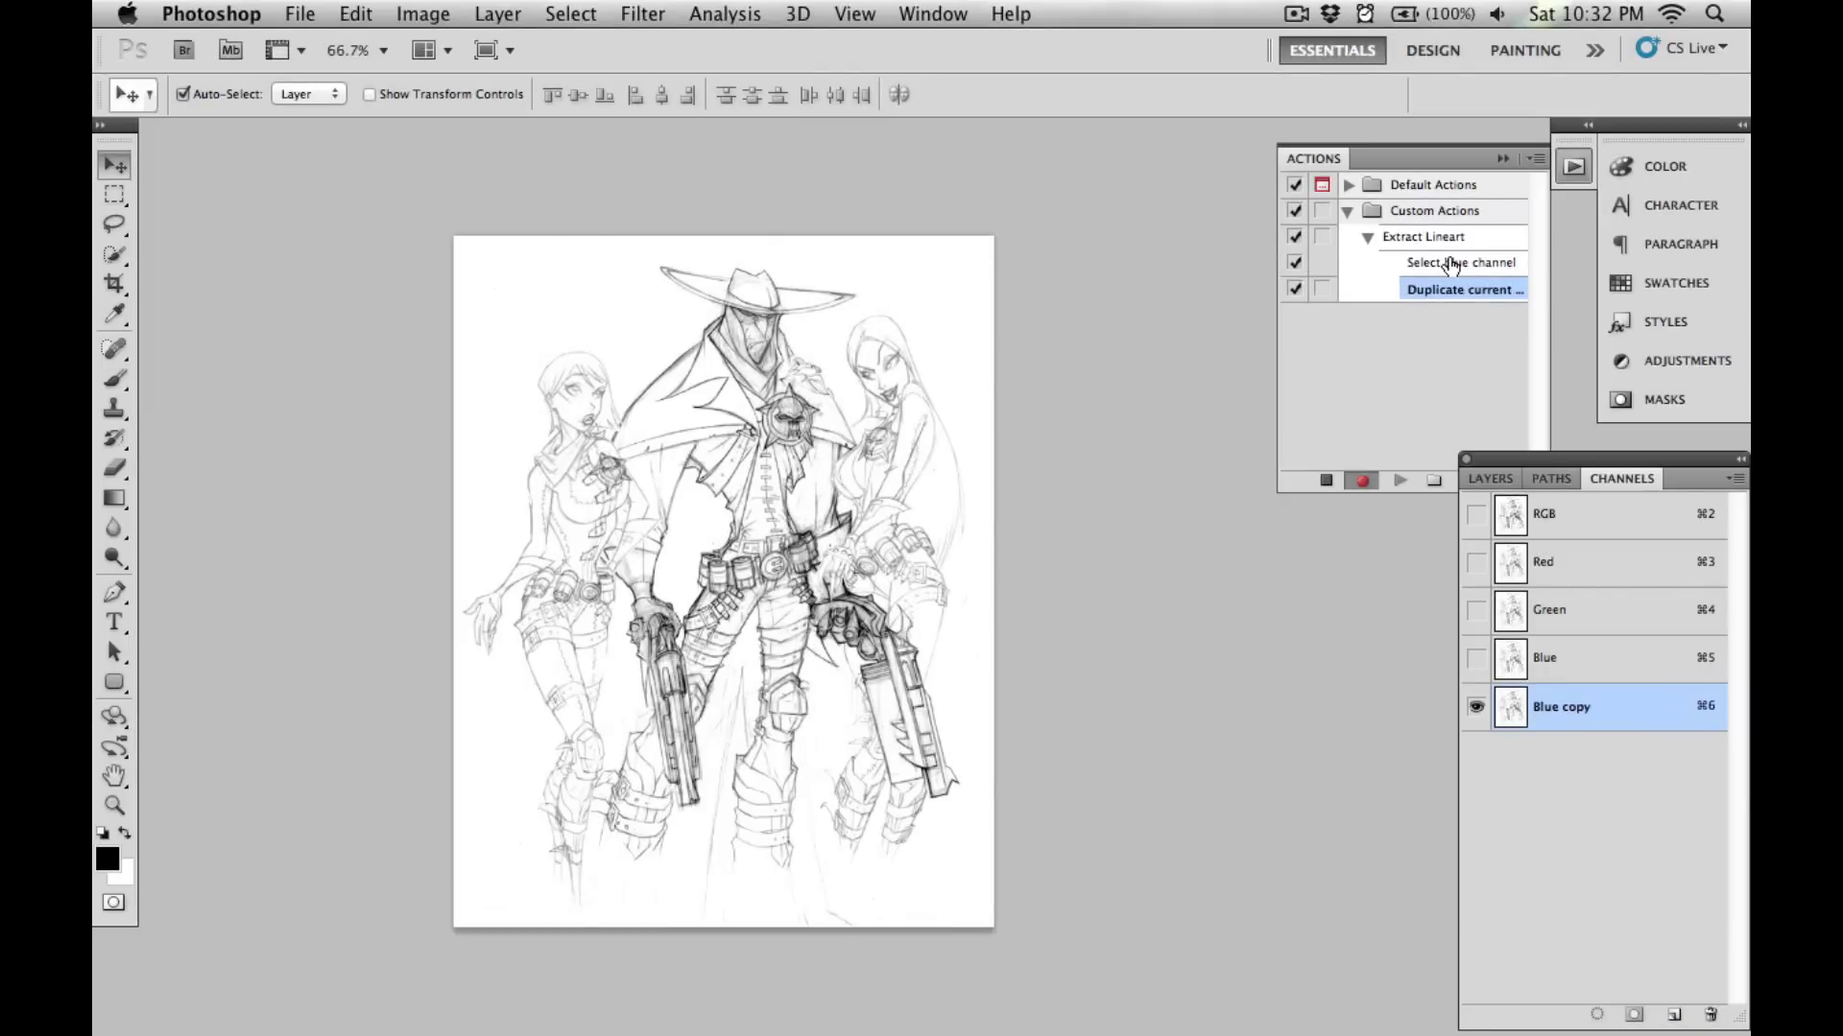
Add Layer 1 filled with white using default colours, then an empty Layer 2 above it.
left_click(1493, 483)
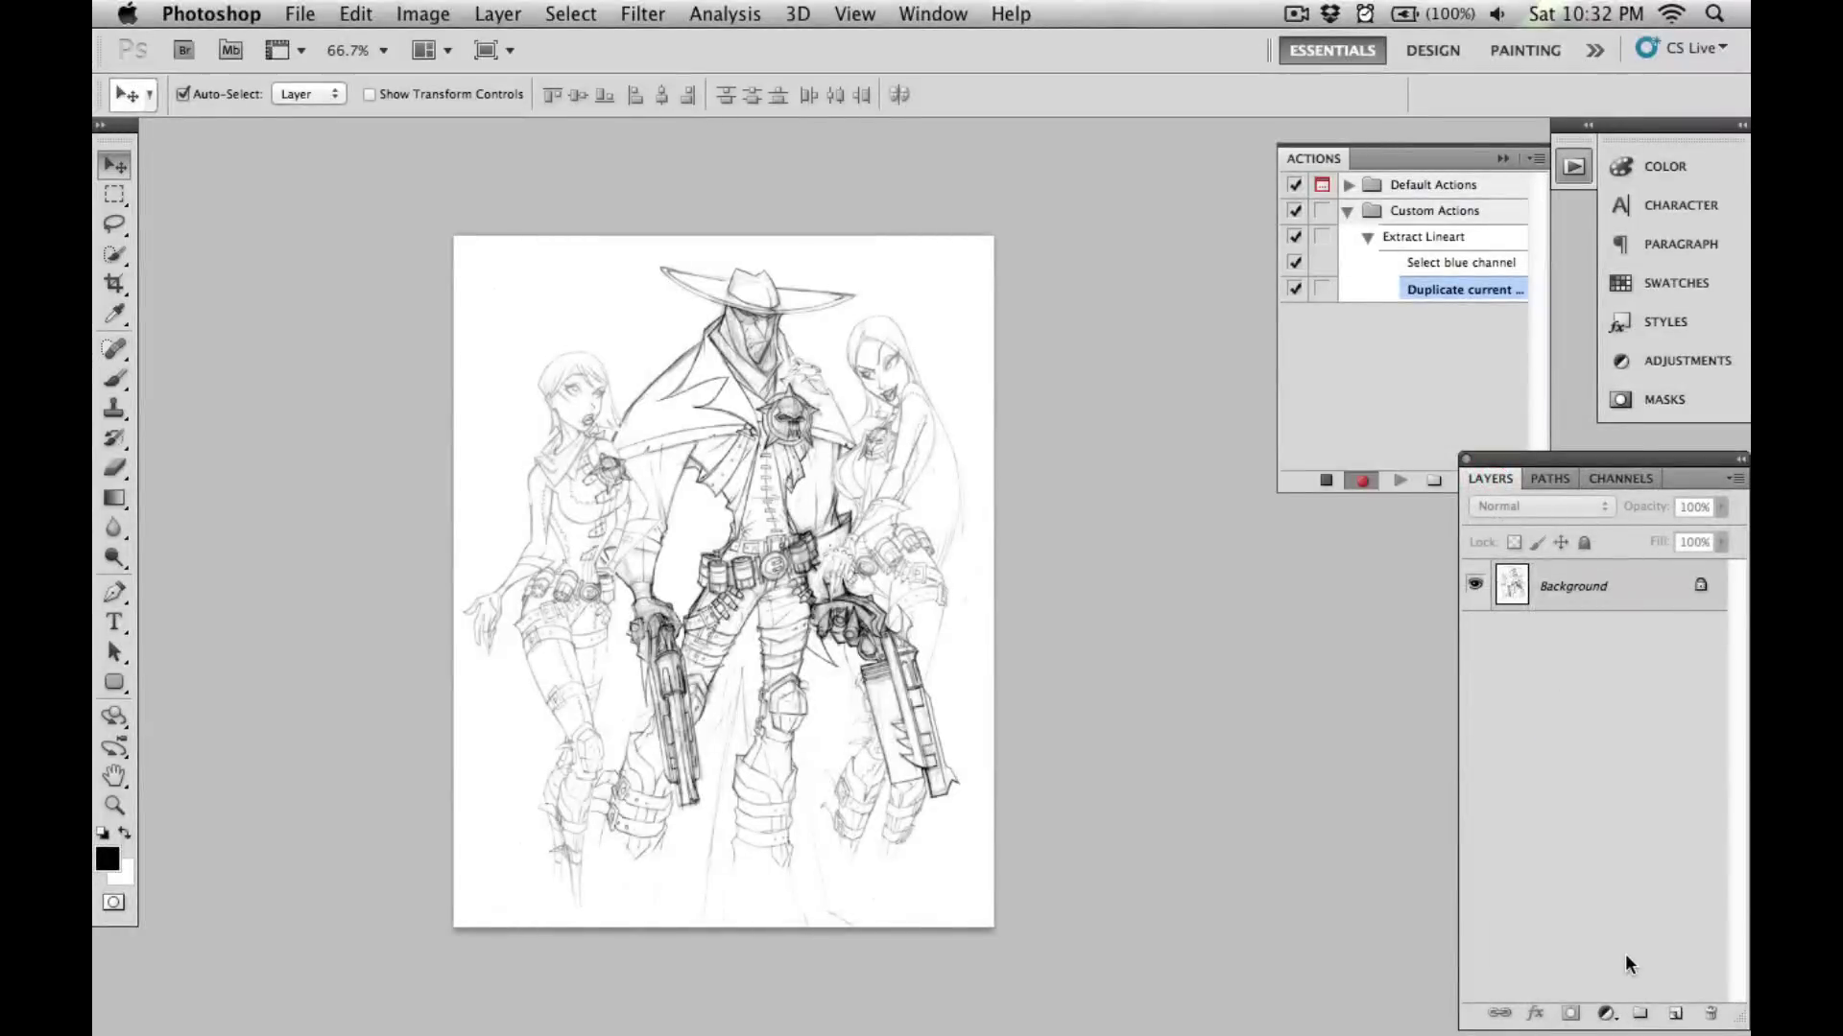
left_click(1675, 1014)
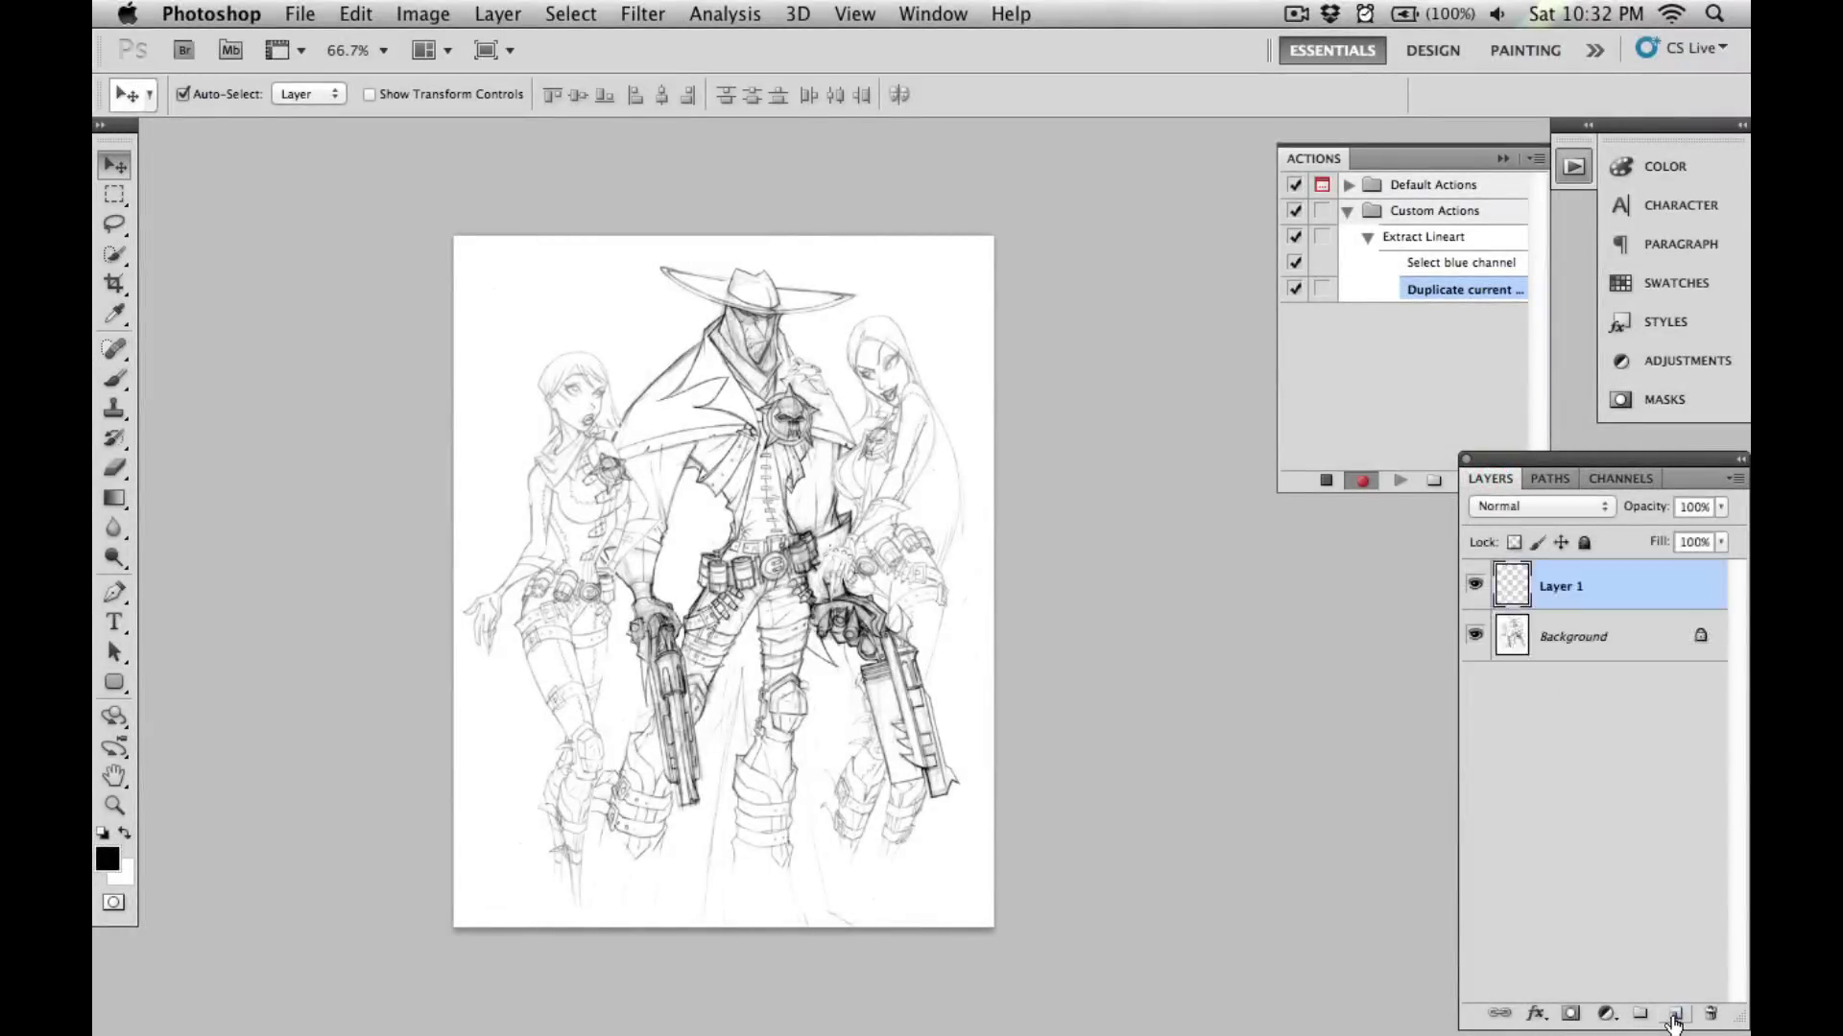
left_click(122, 834)
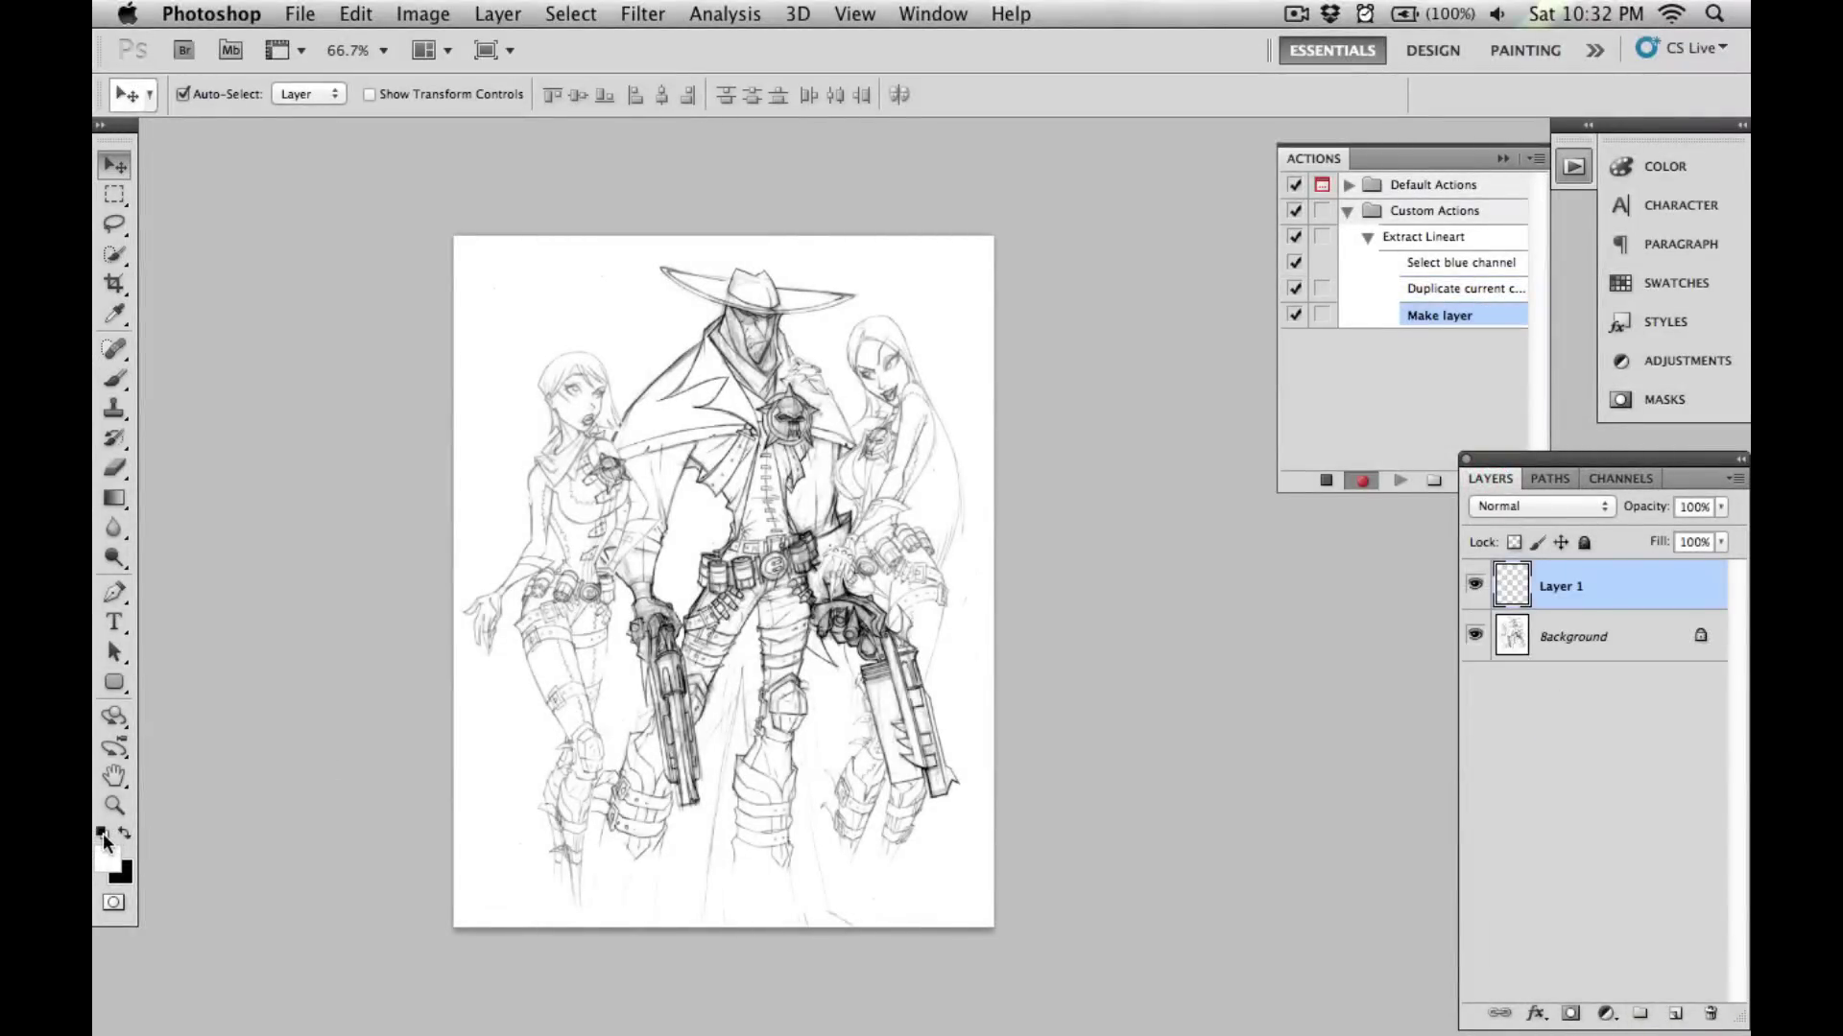
left_click(103, 835)
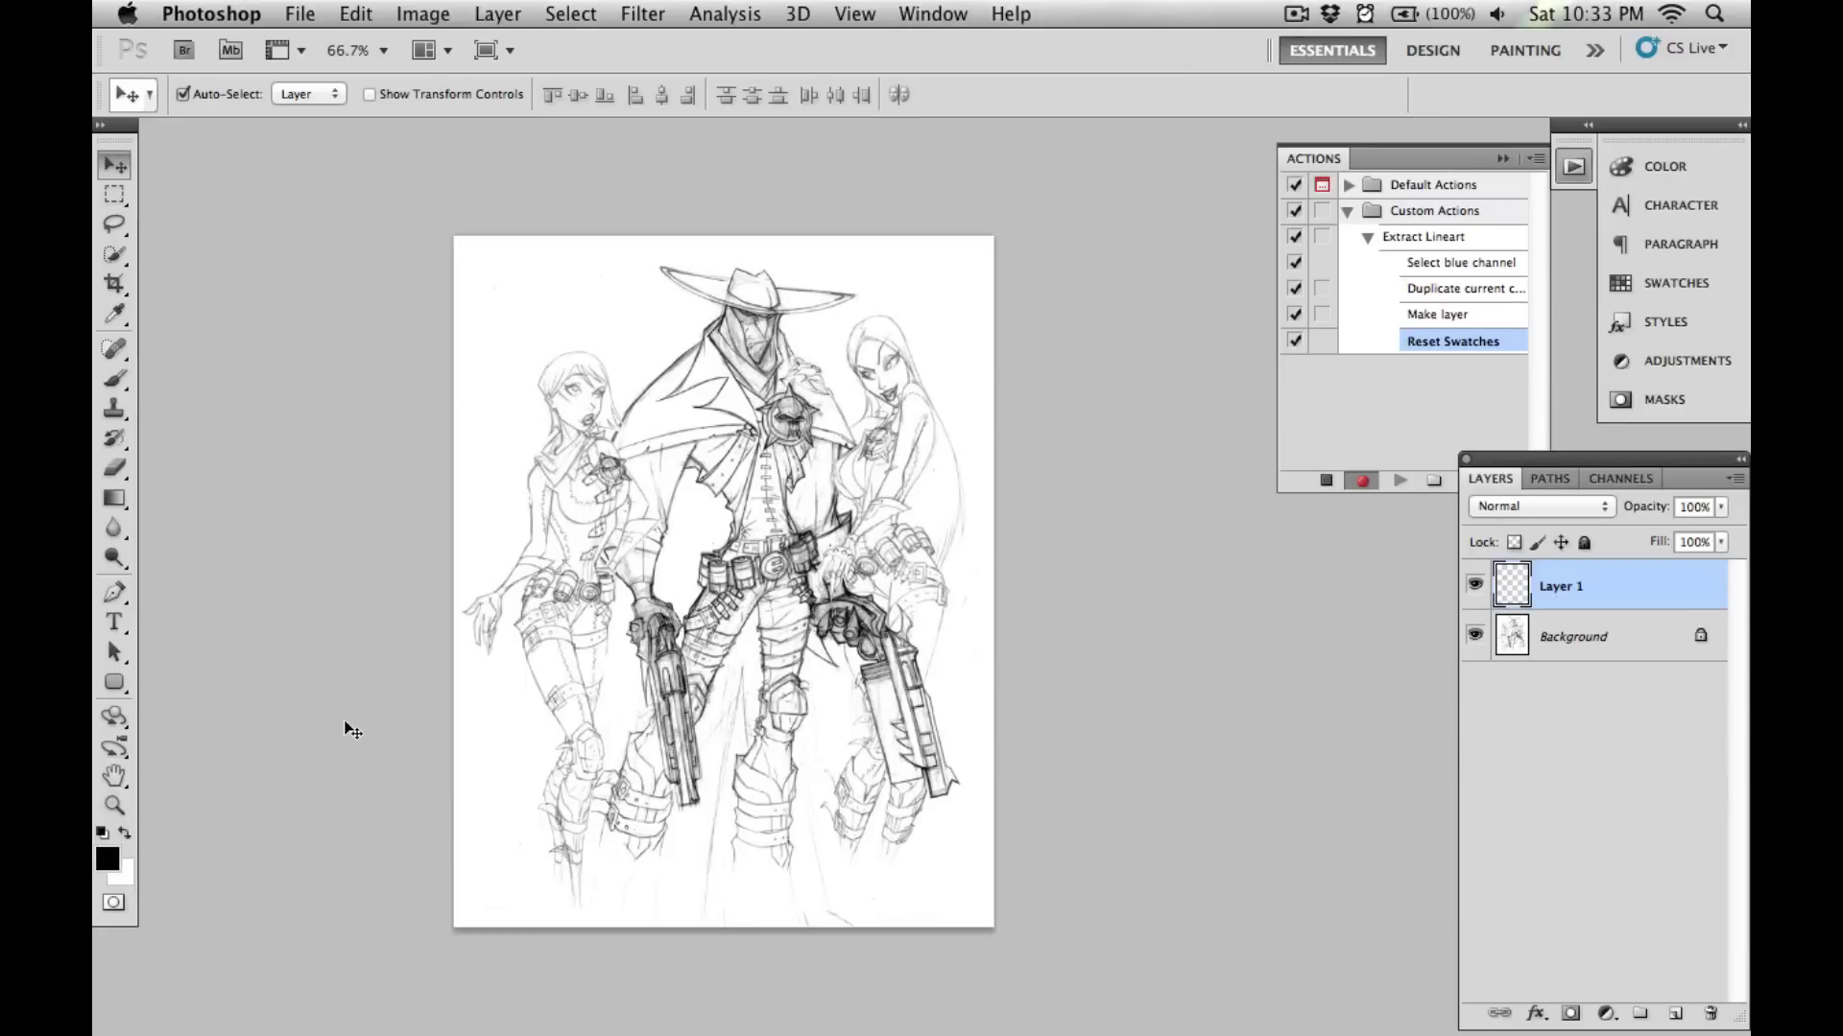
key("super+BackSpace")
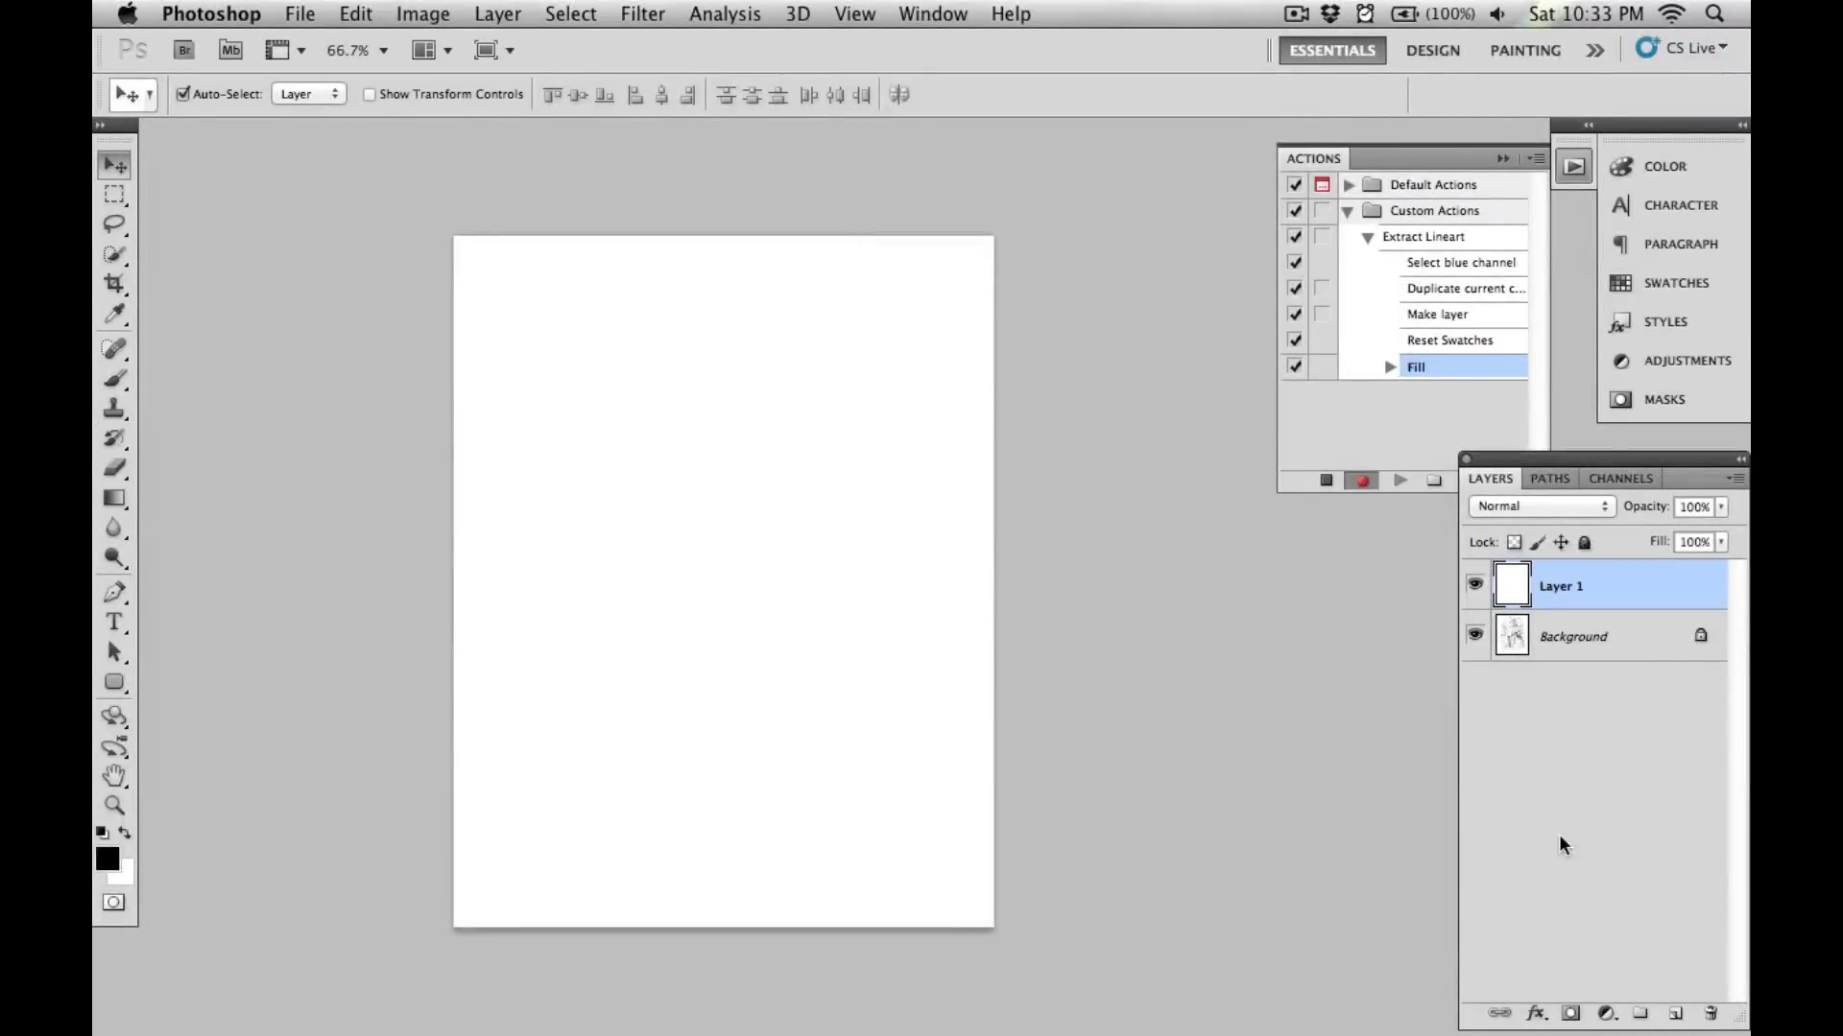
left_click(1675, 1015)
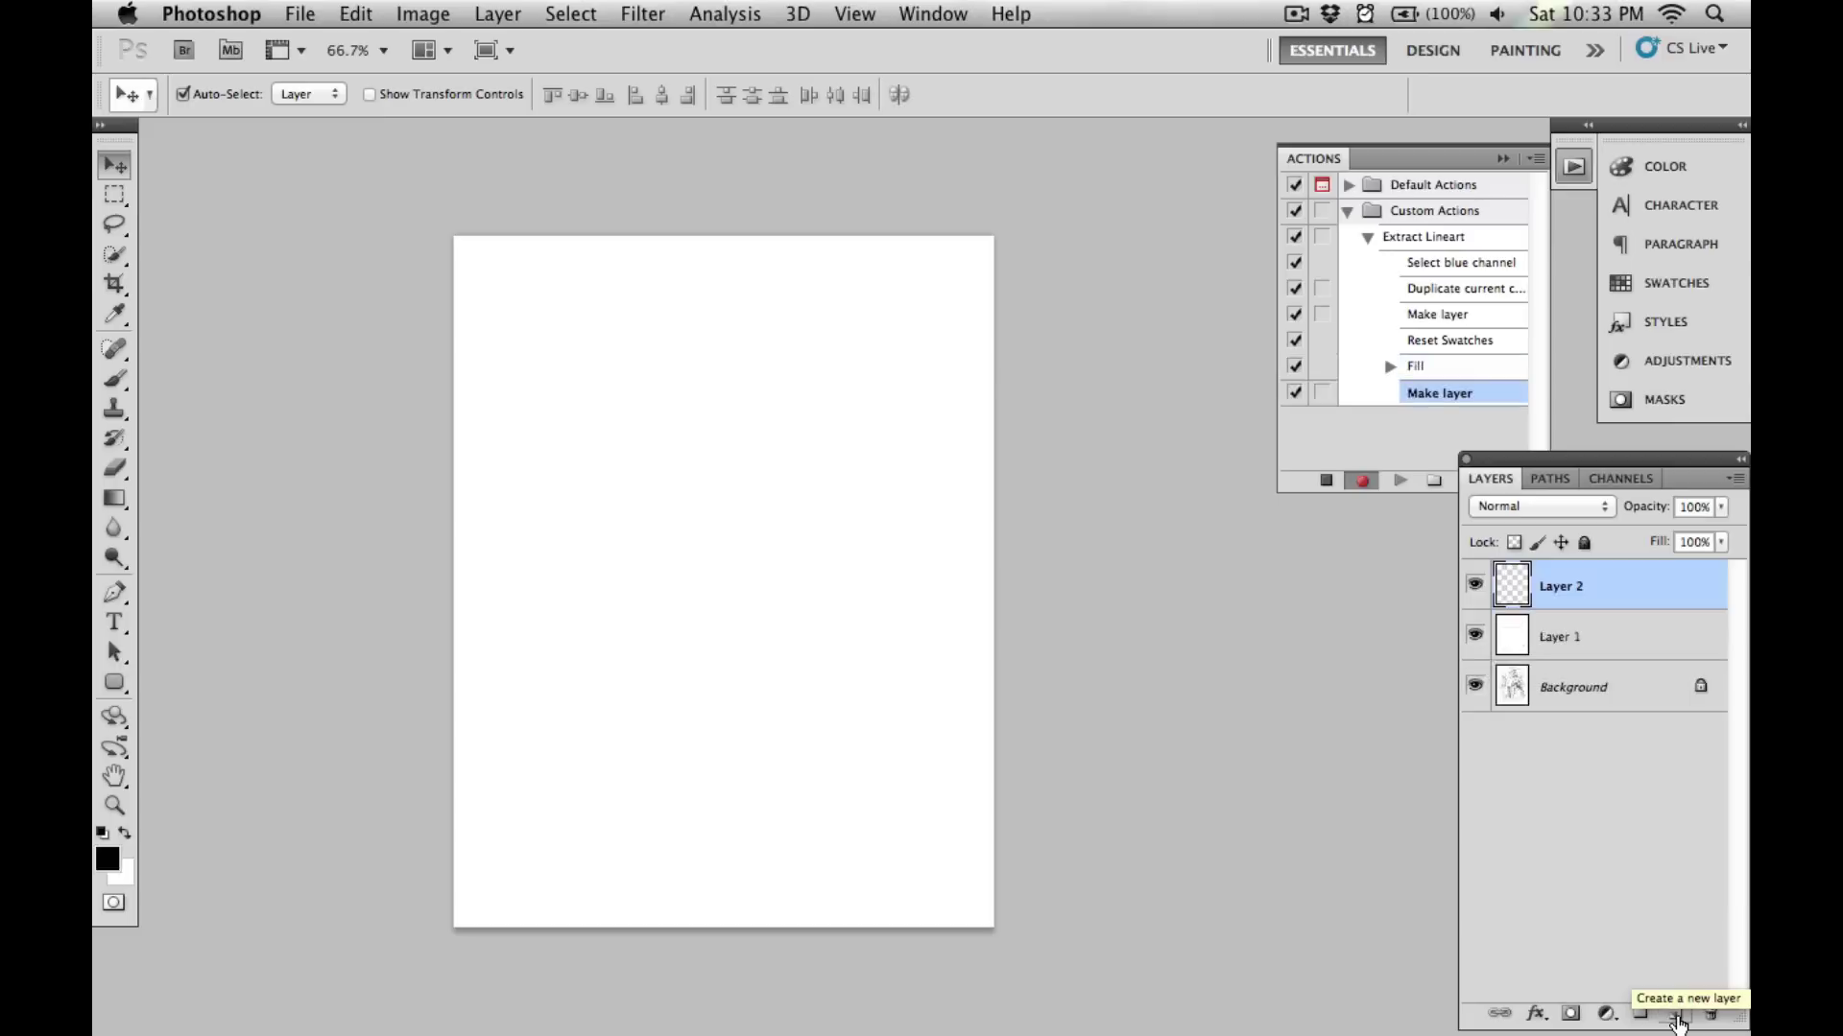
Load an inverted selection from the Blue copy channel.
left_click(573, 15)
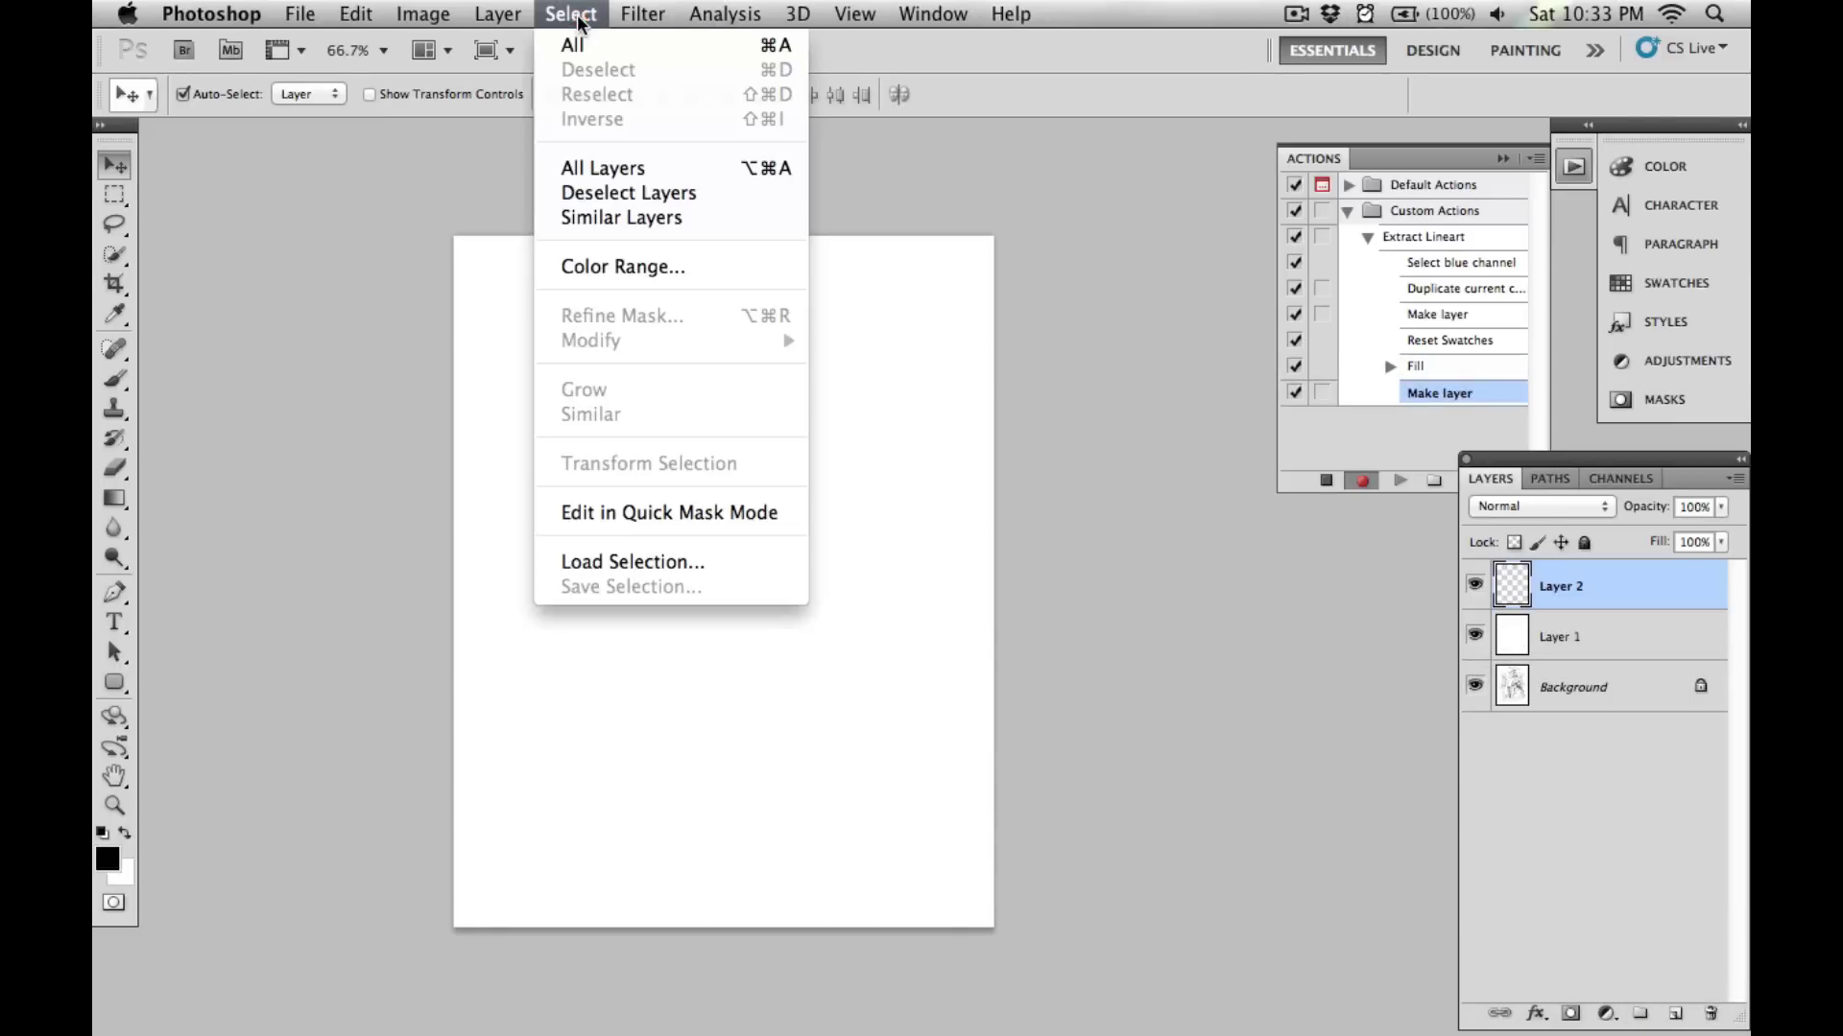
left_click(647, 561)
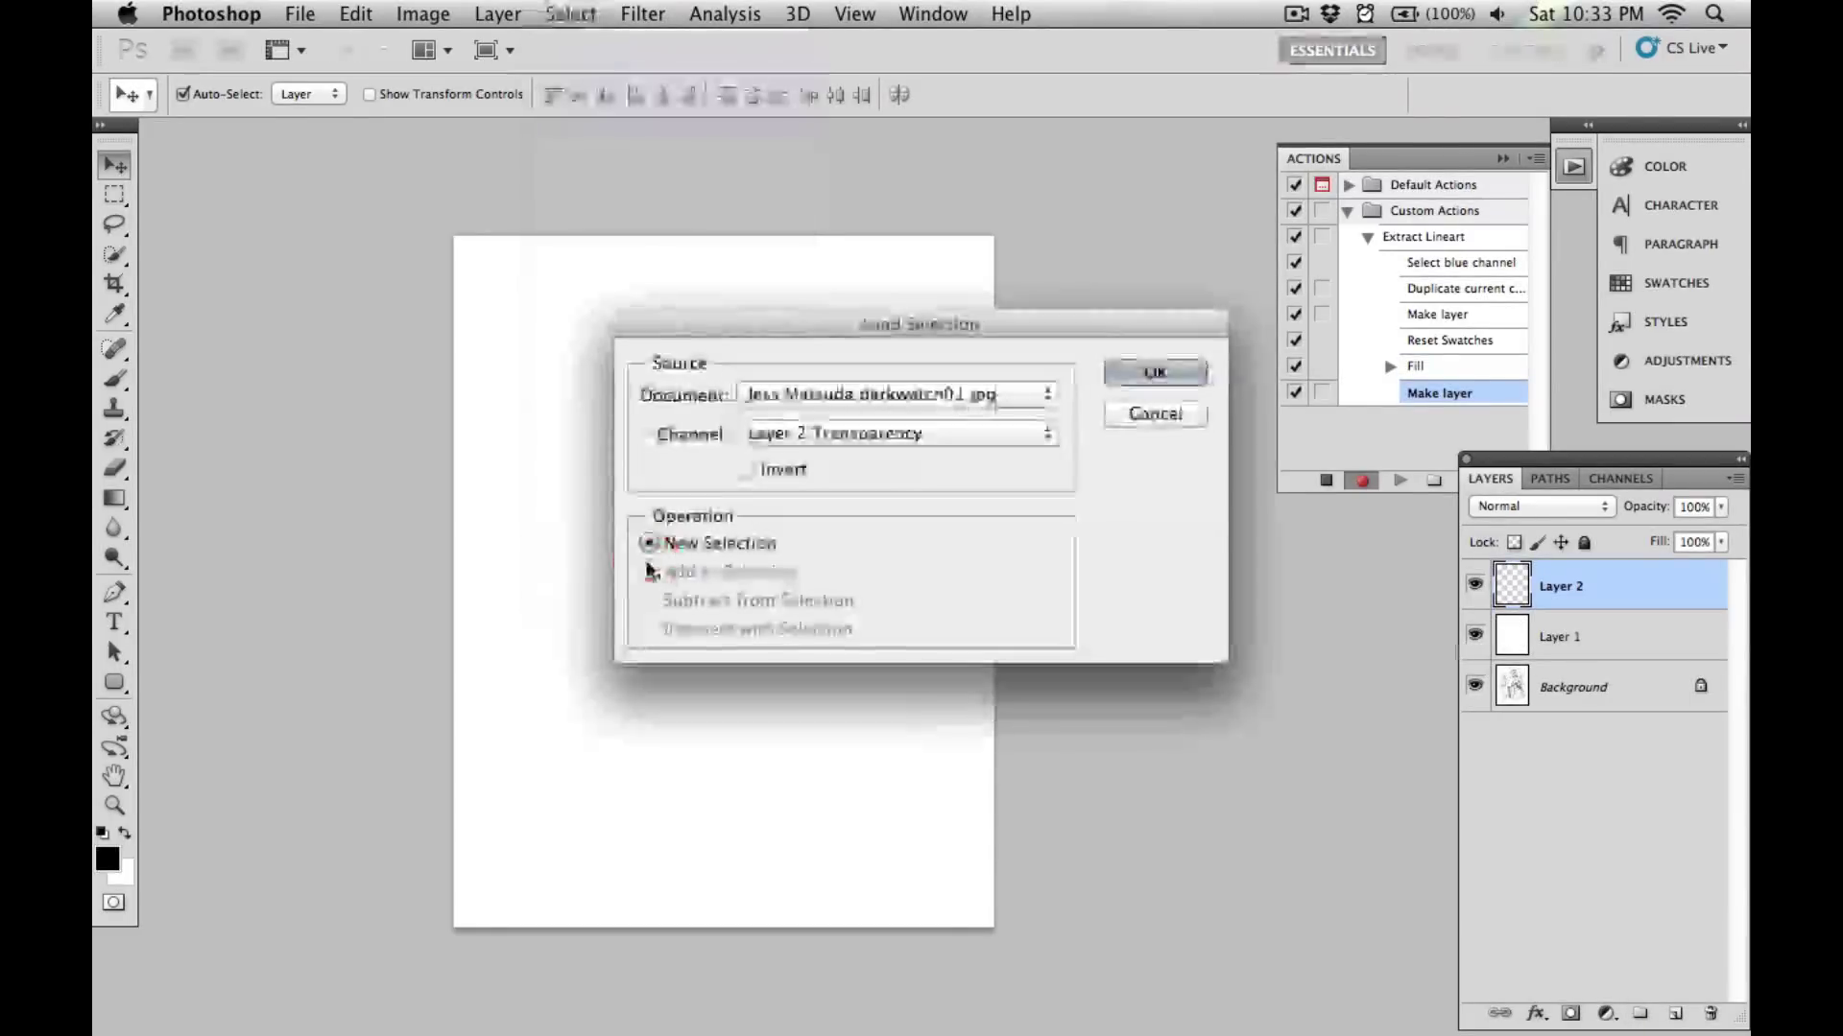
left_click(842, 424)
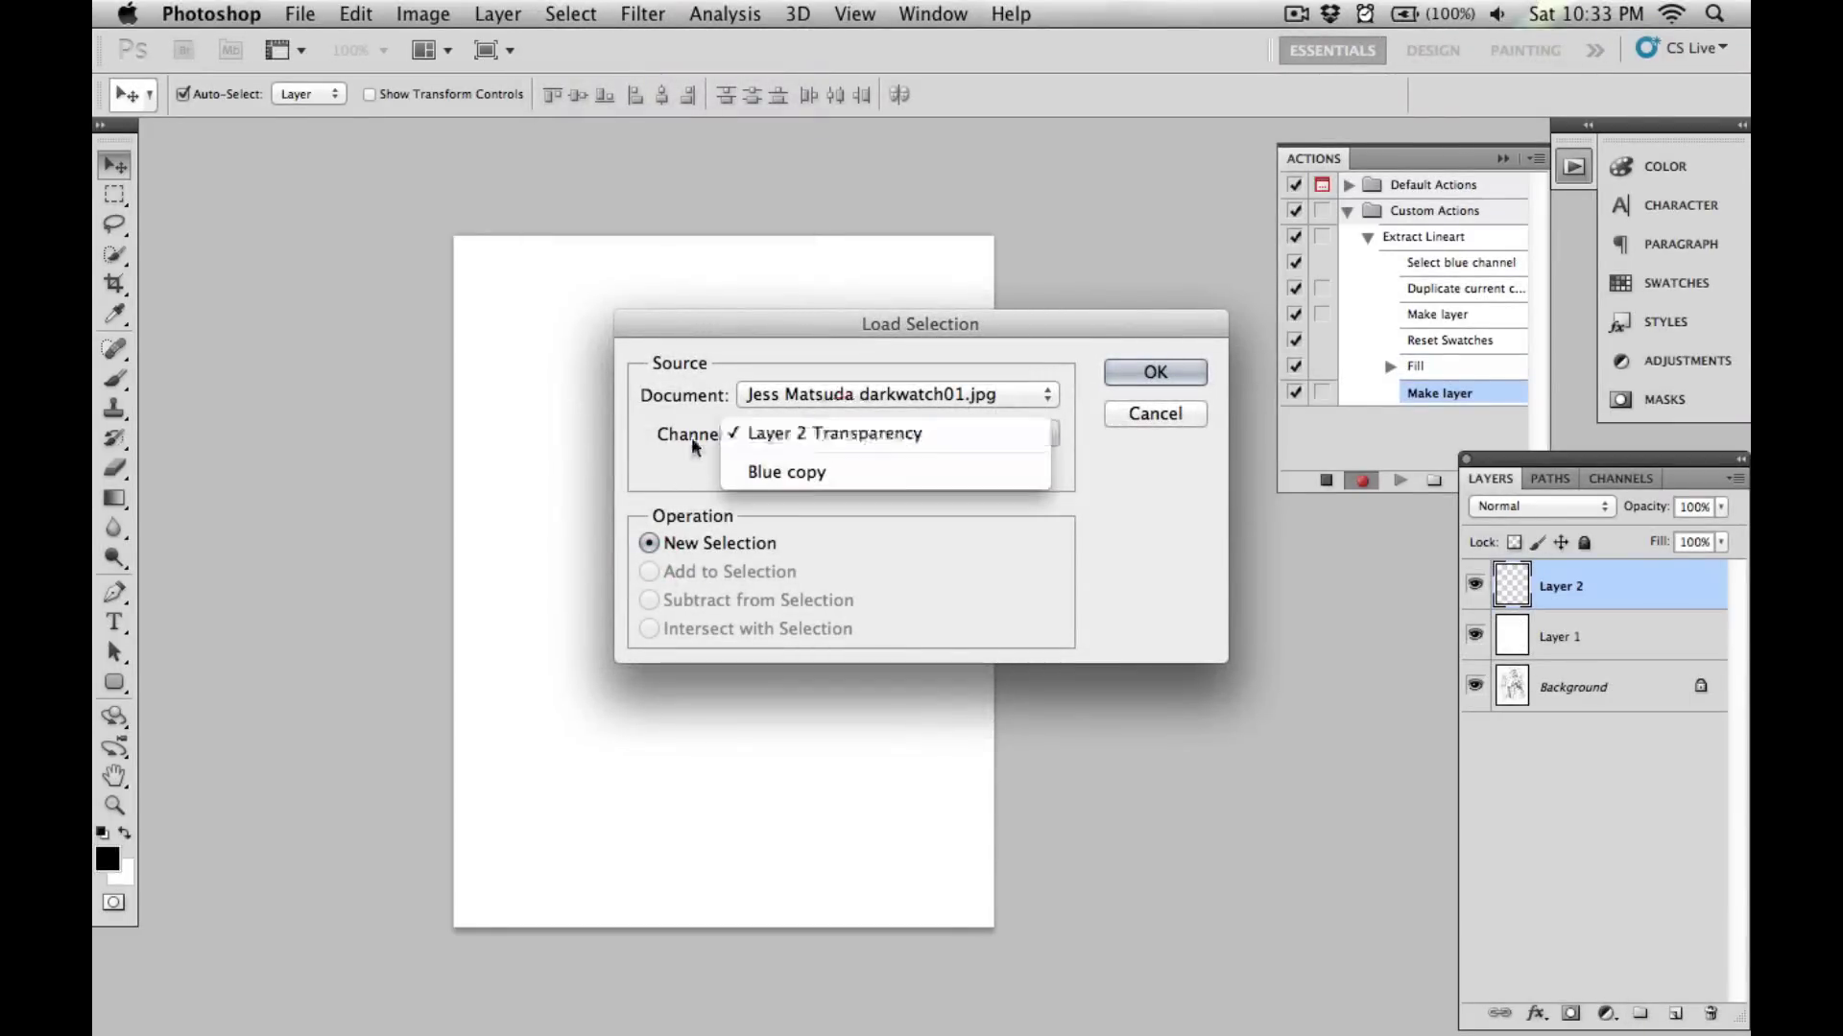
left_click(797, 475)
left_click(747, 468)
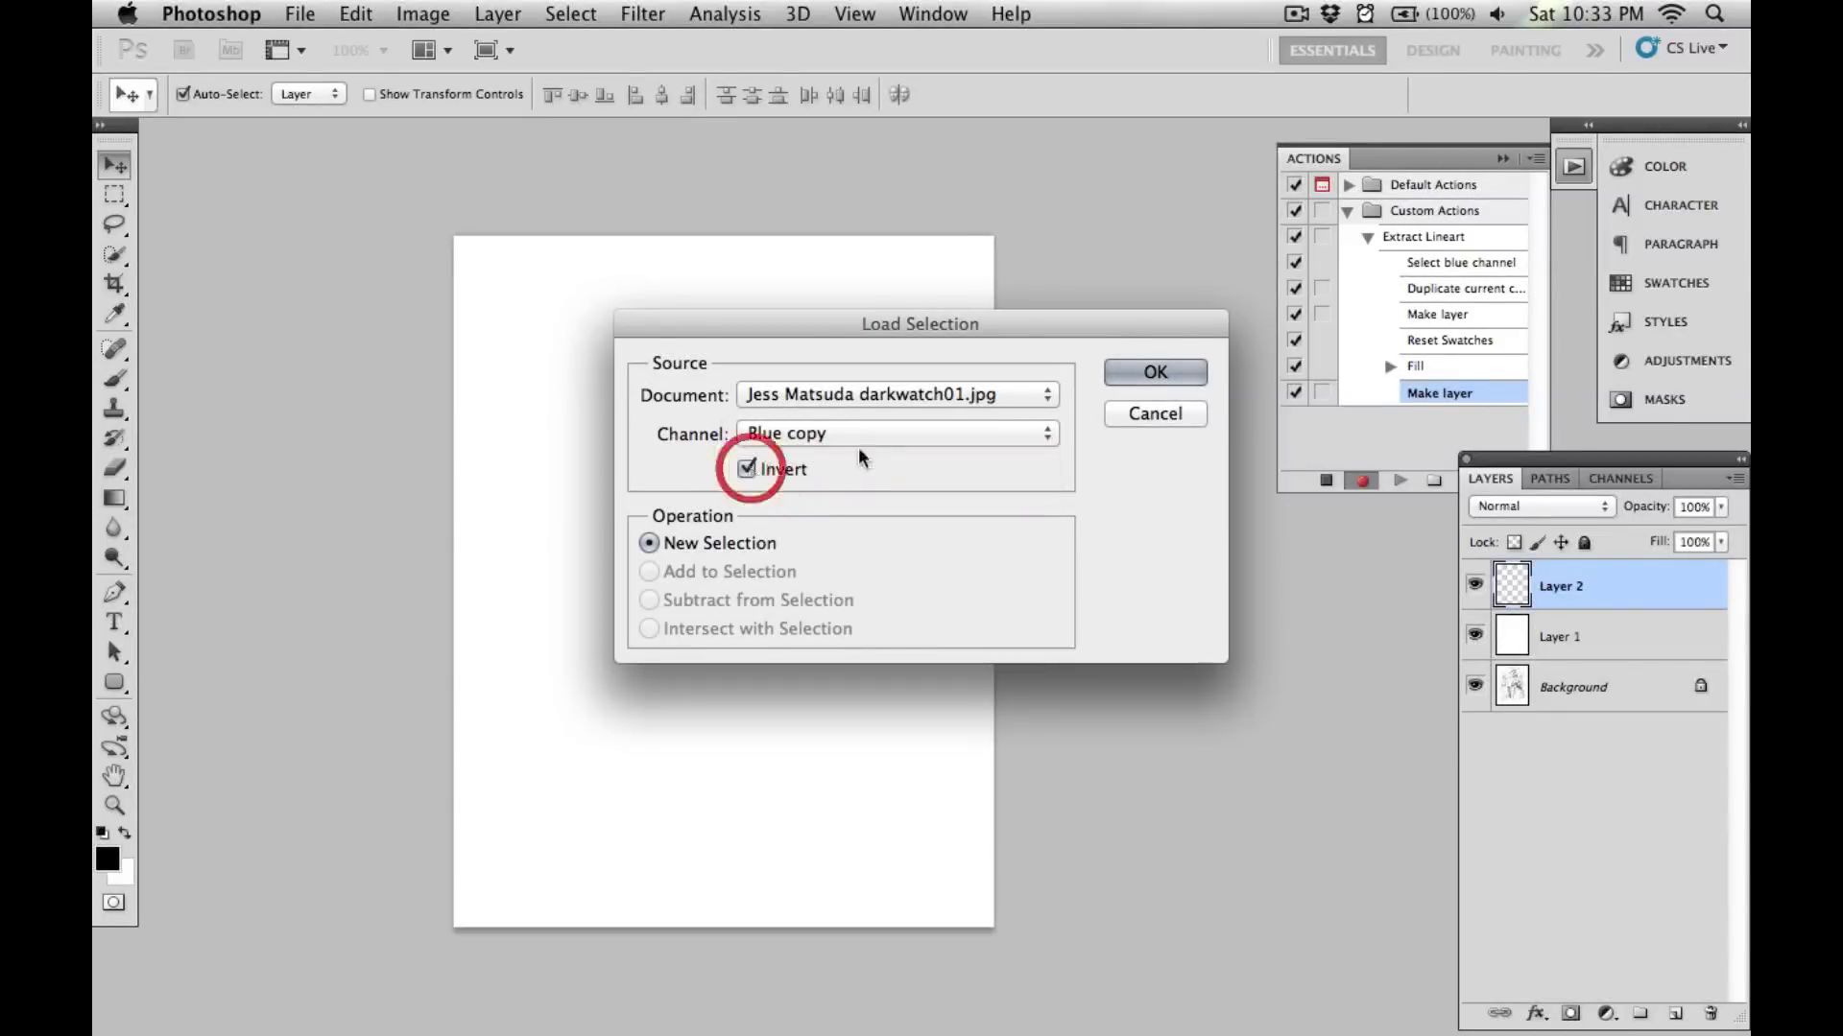
left_click(1155, 372)
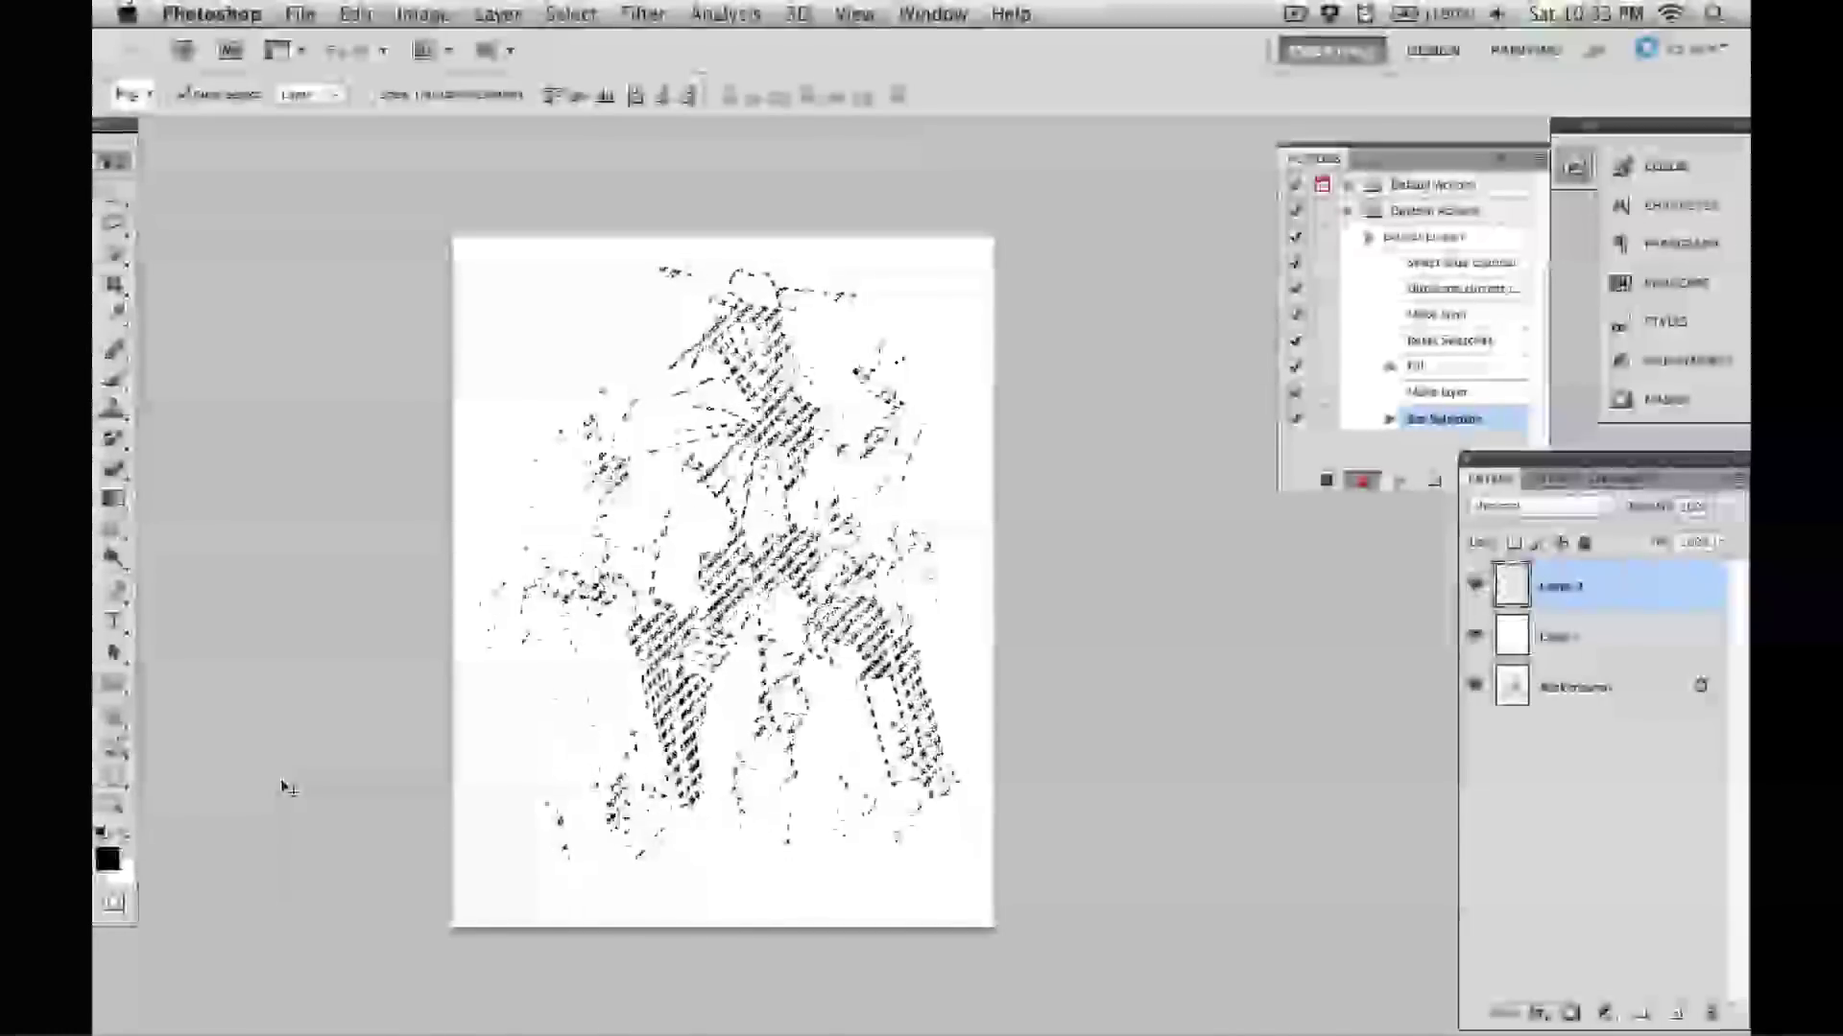
Fill the selection with black on Layer 2, deselect, and stop recording.
key("x")
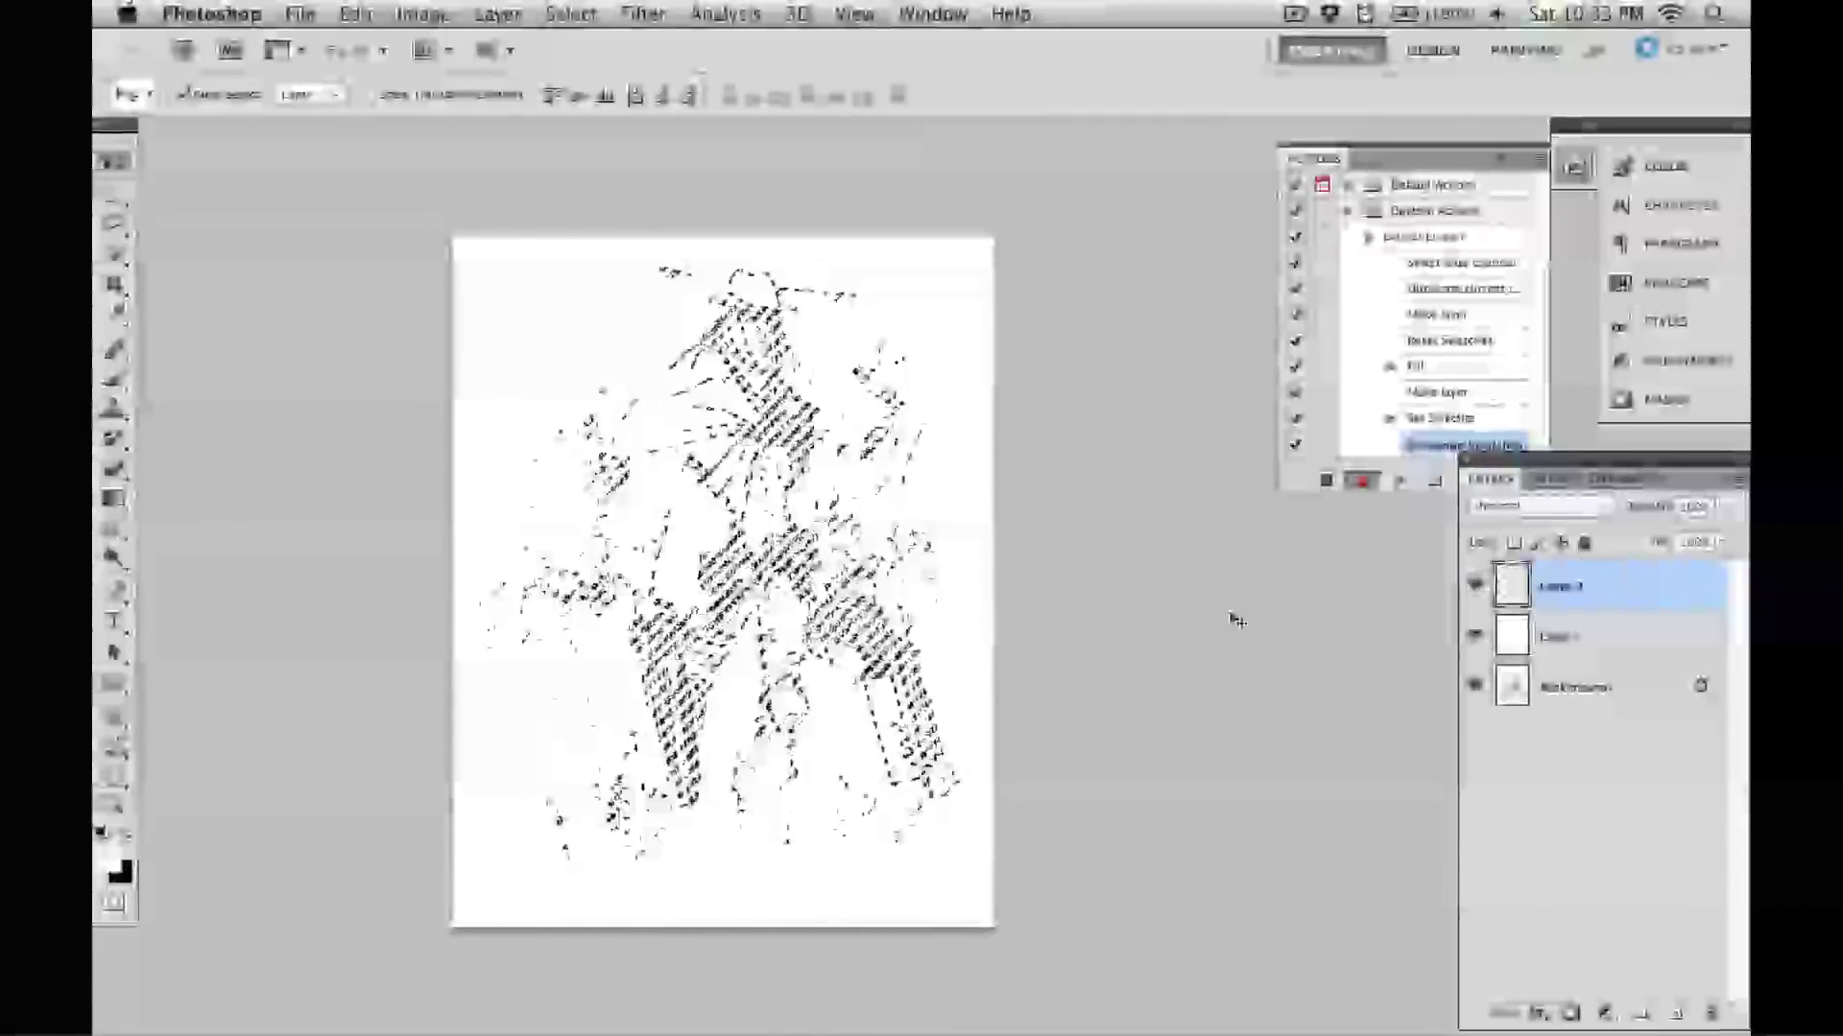
key("super+BackSpace")
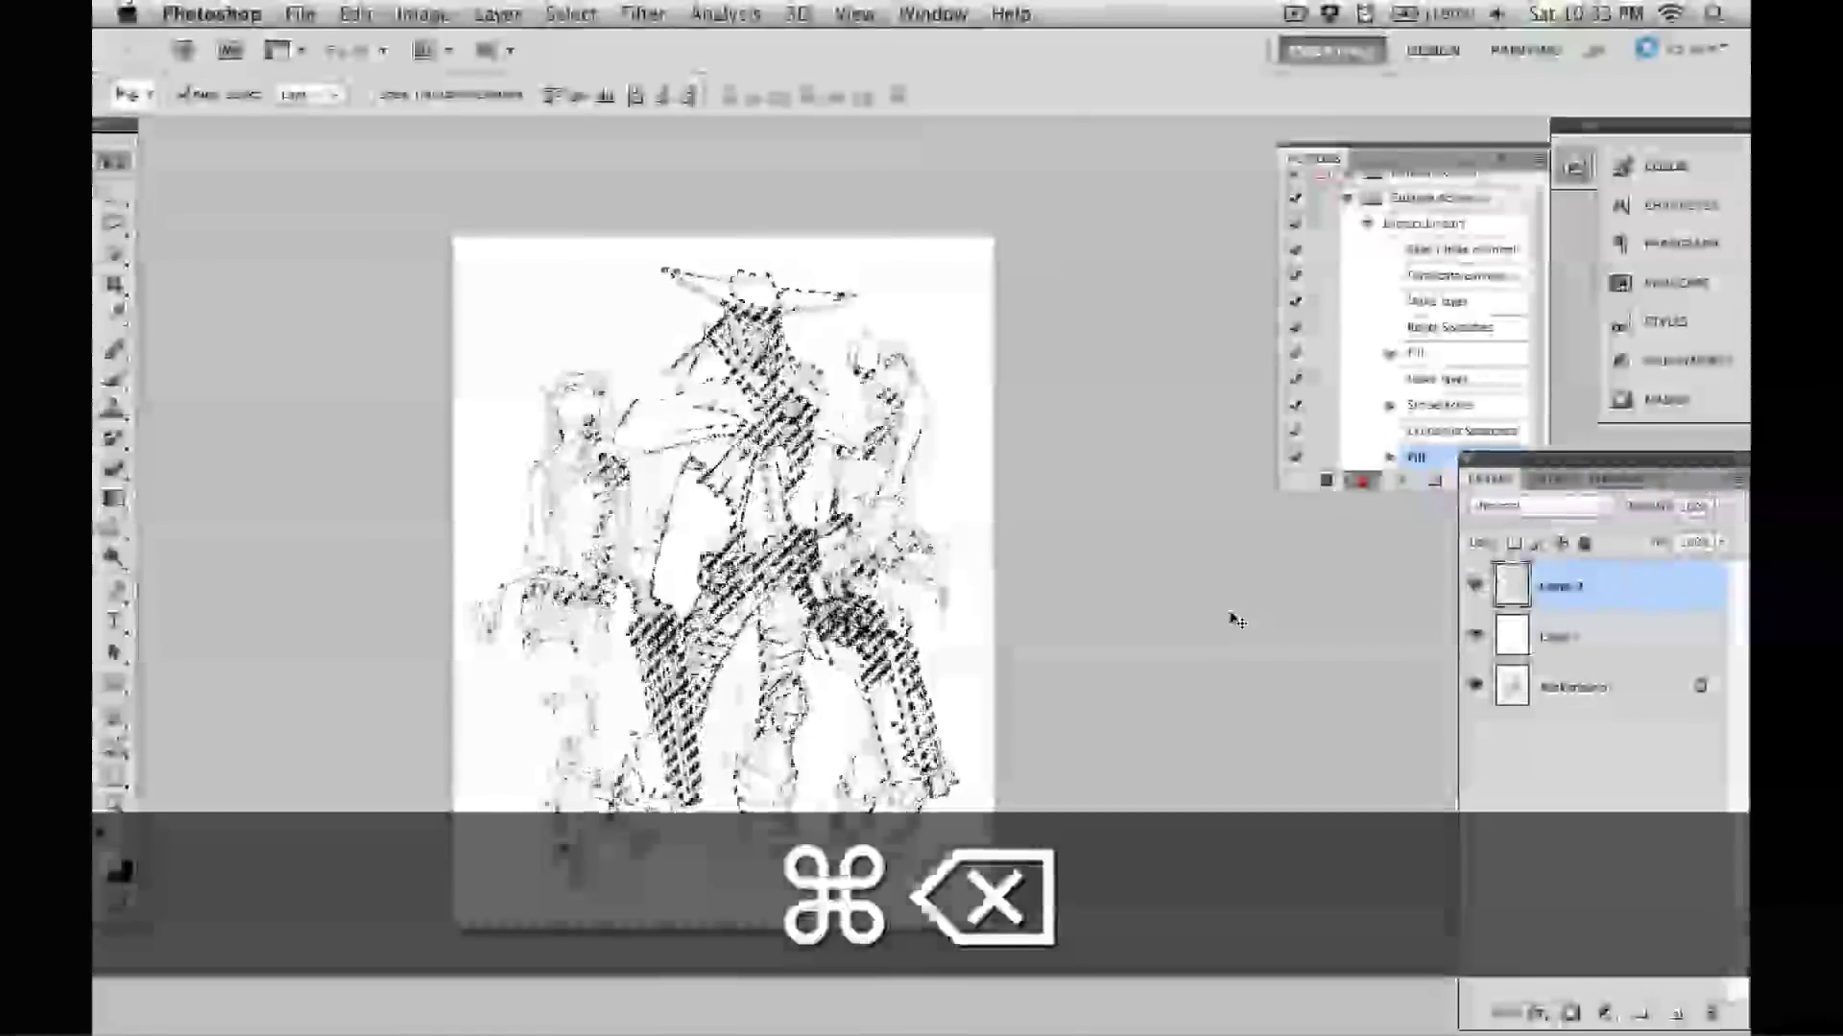
key("super+d")
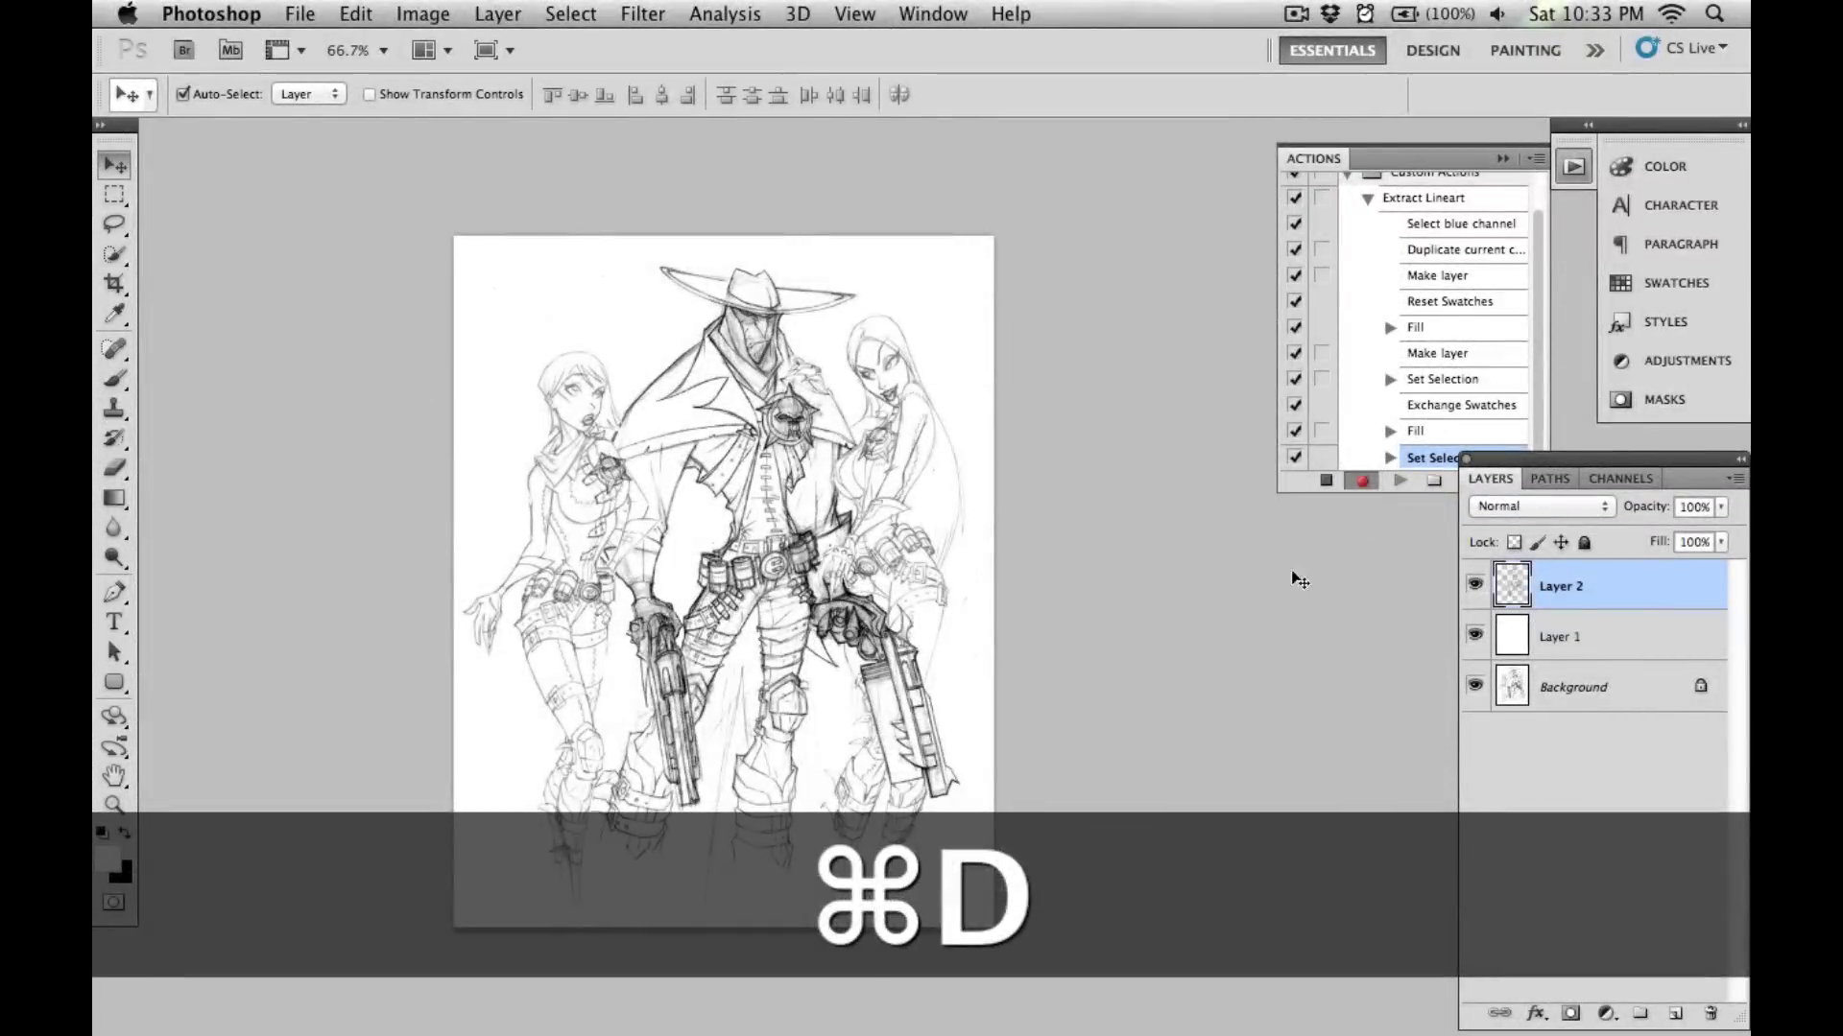
left_click(1325, 482)
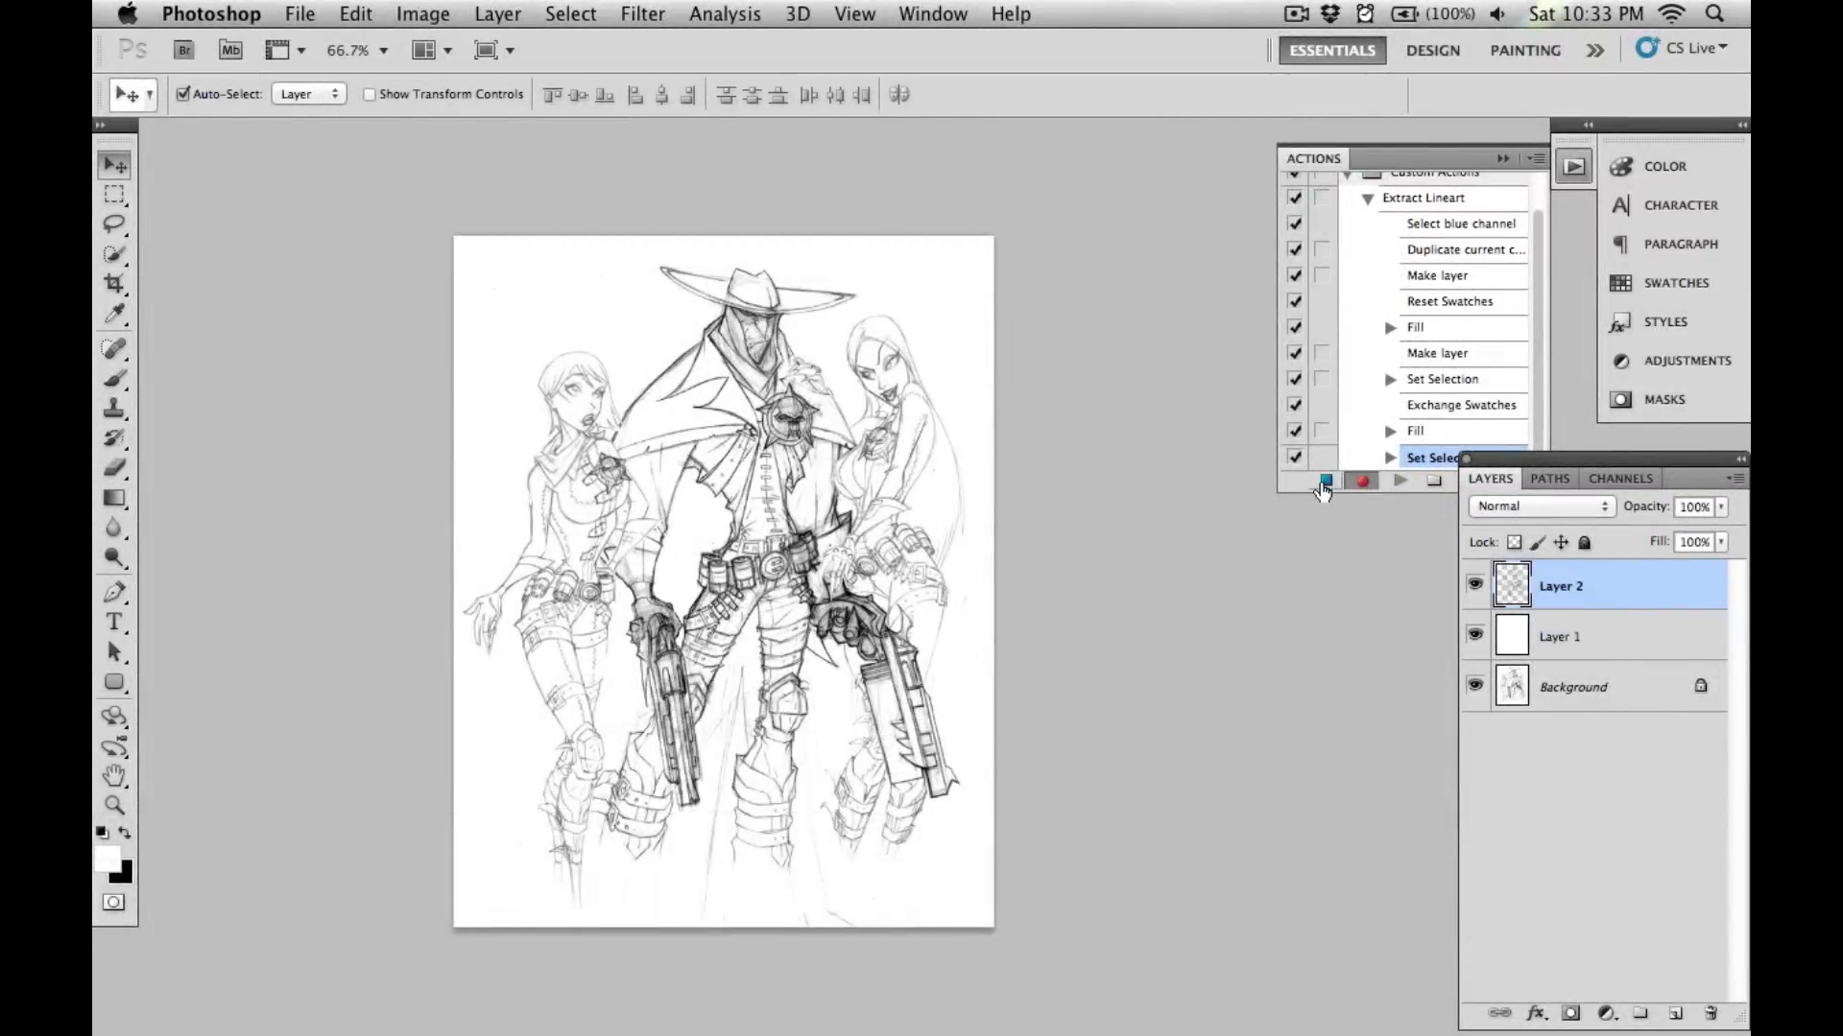
Collapse the action, view at 100%, and toggle Layers 1 and 2 to compare with the original.
left_click(1367, 198)
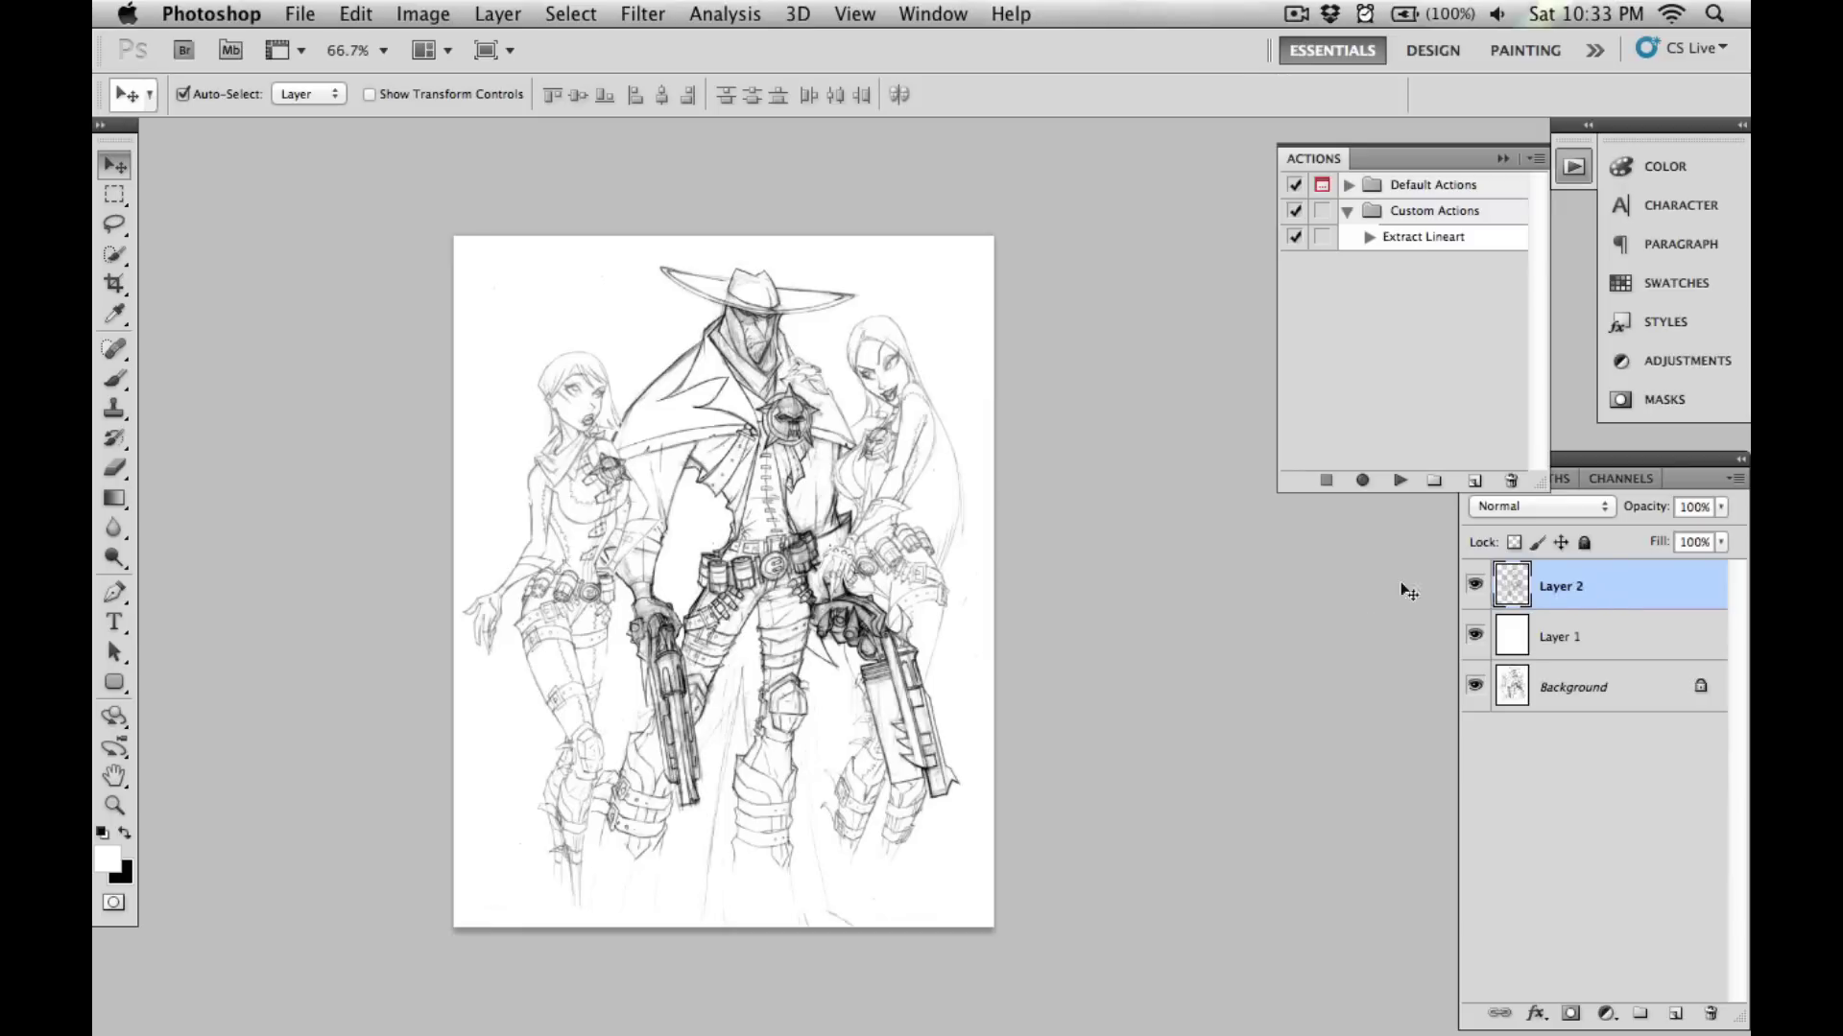
double_click(114, 806)
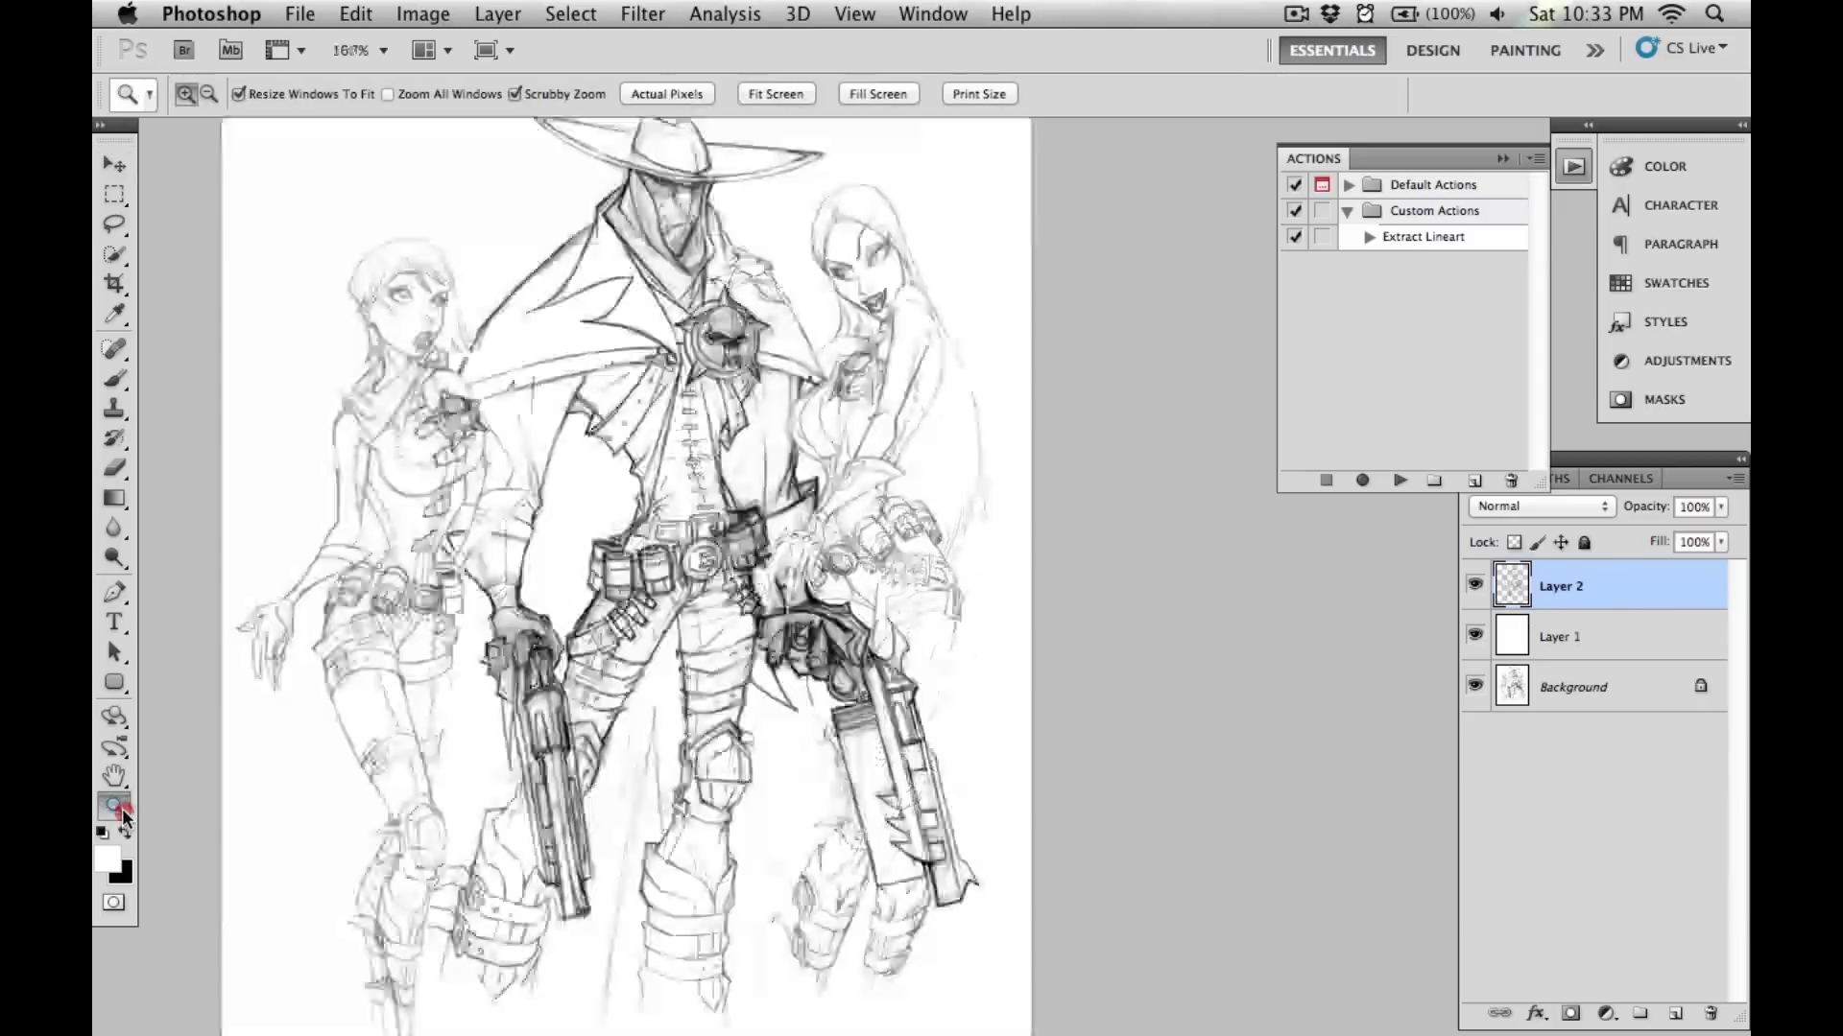
key("v")
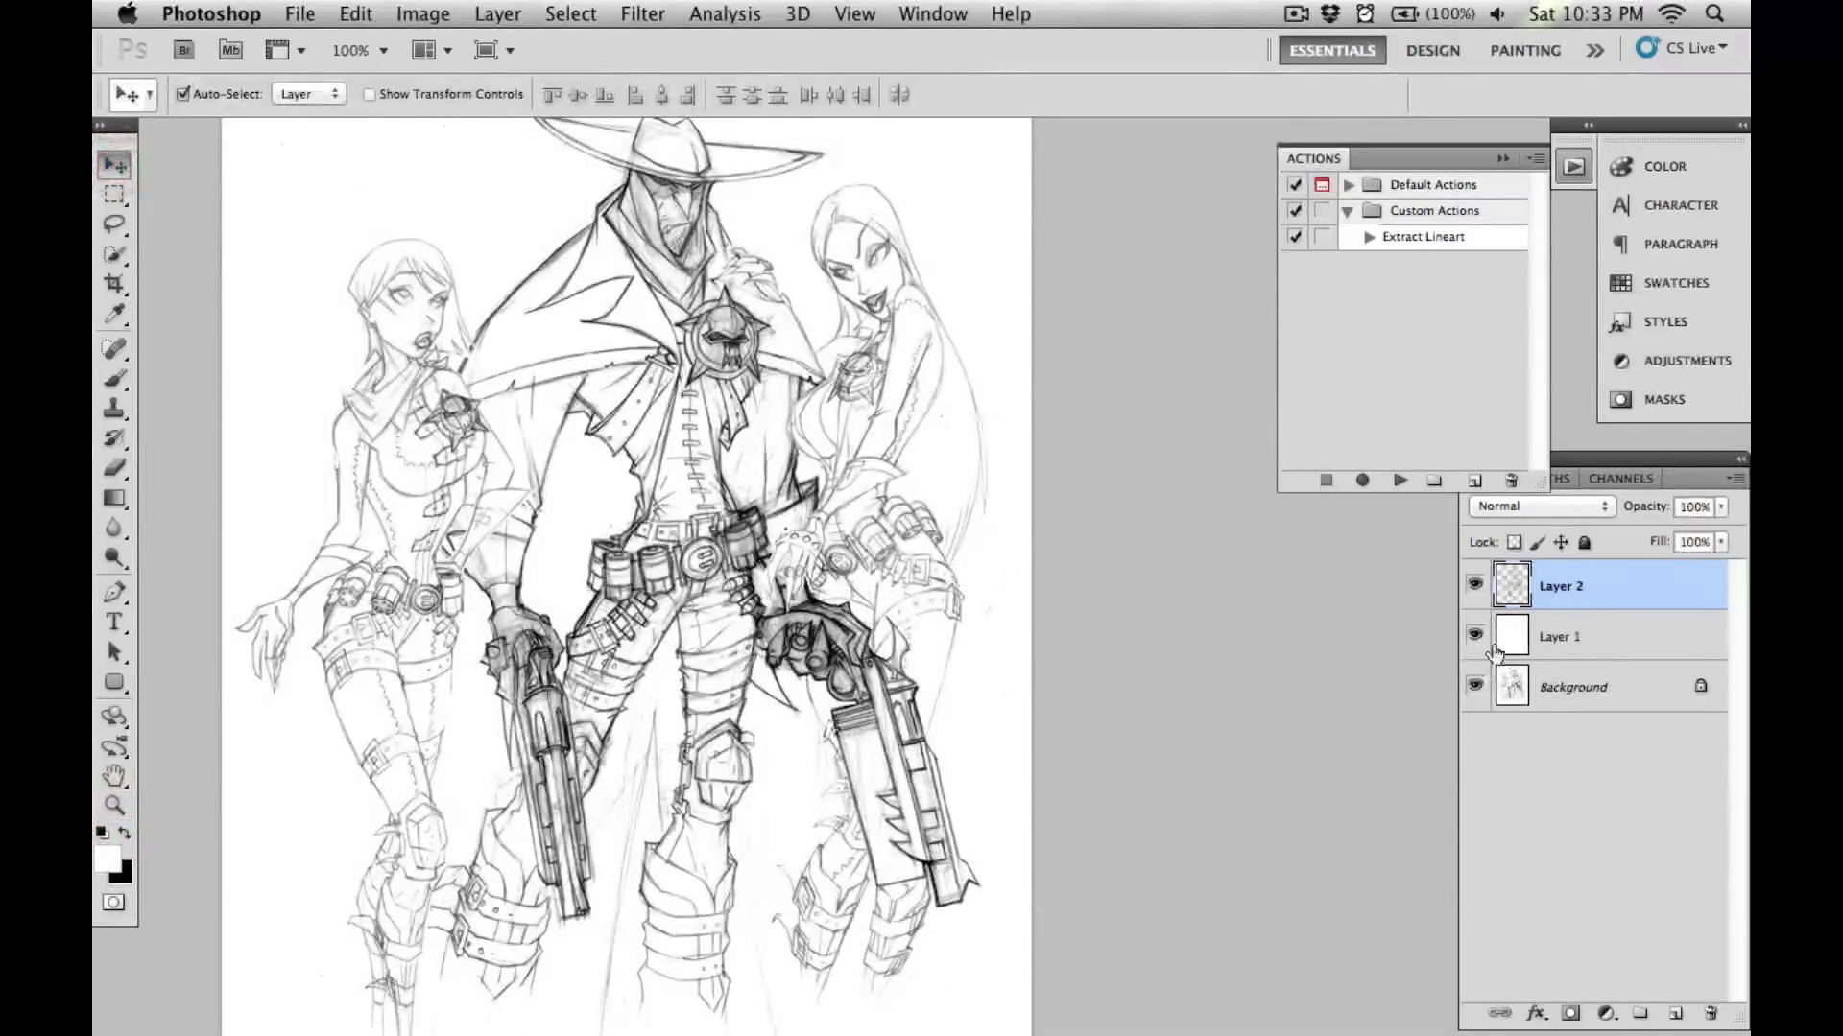
left_click(1475, 585)
left_click(1474, 636)
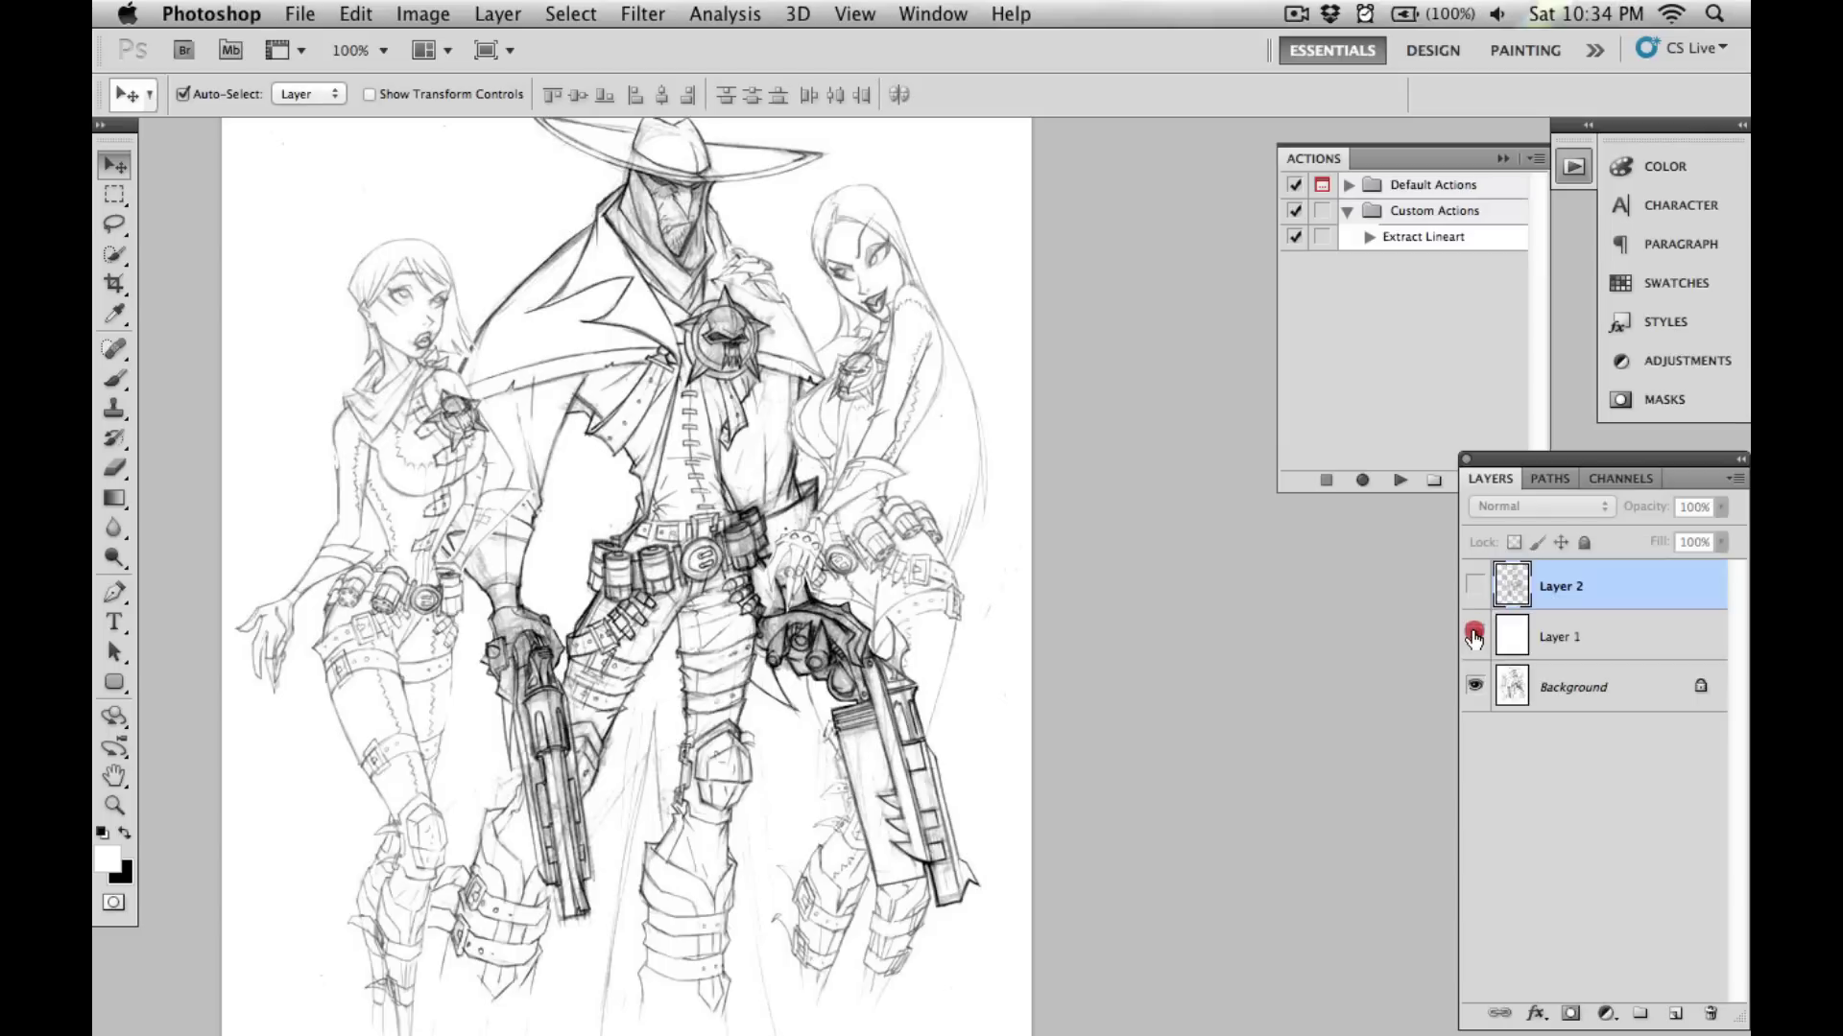
left_click(1475, 586)
left_click(1475, 636)
Check the line art alone on transparency, then close the cowboy drawing without saving.
left_click(1476, 687)
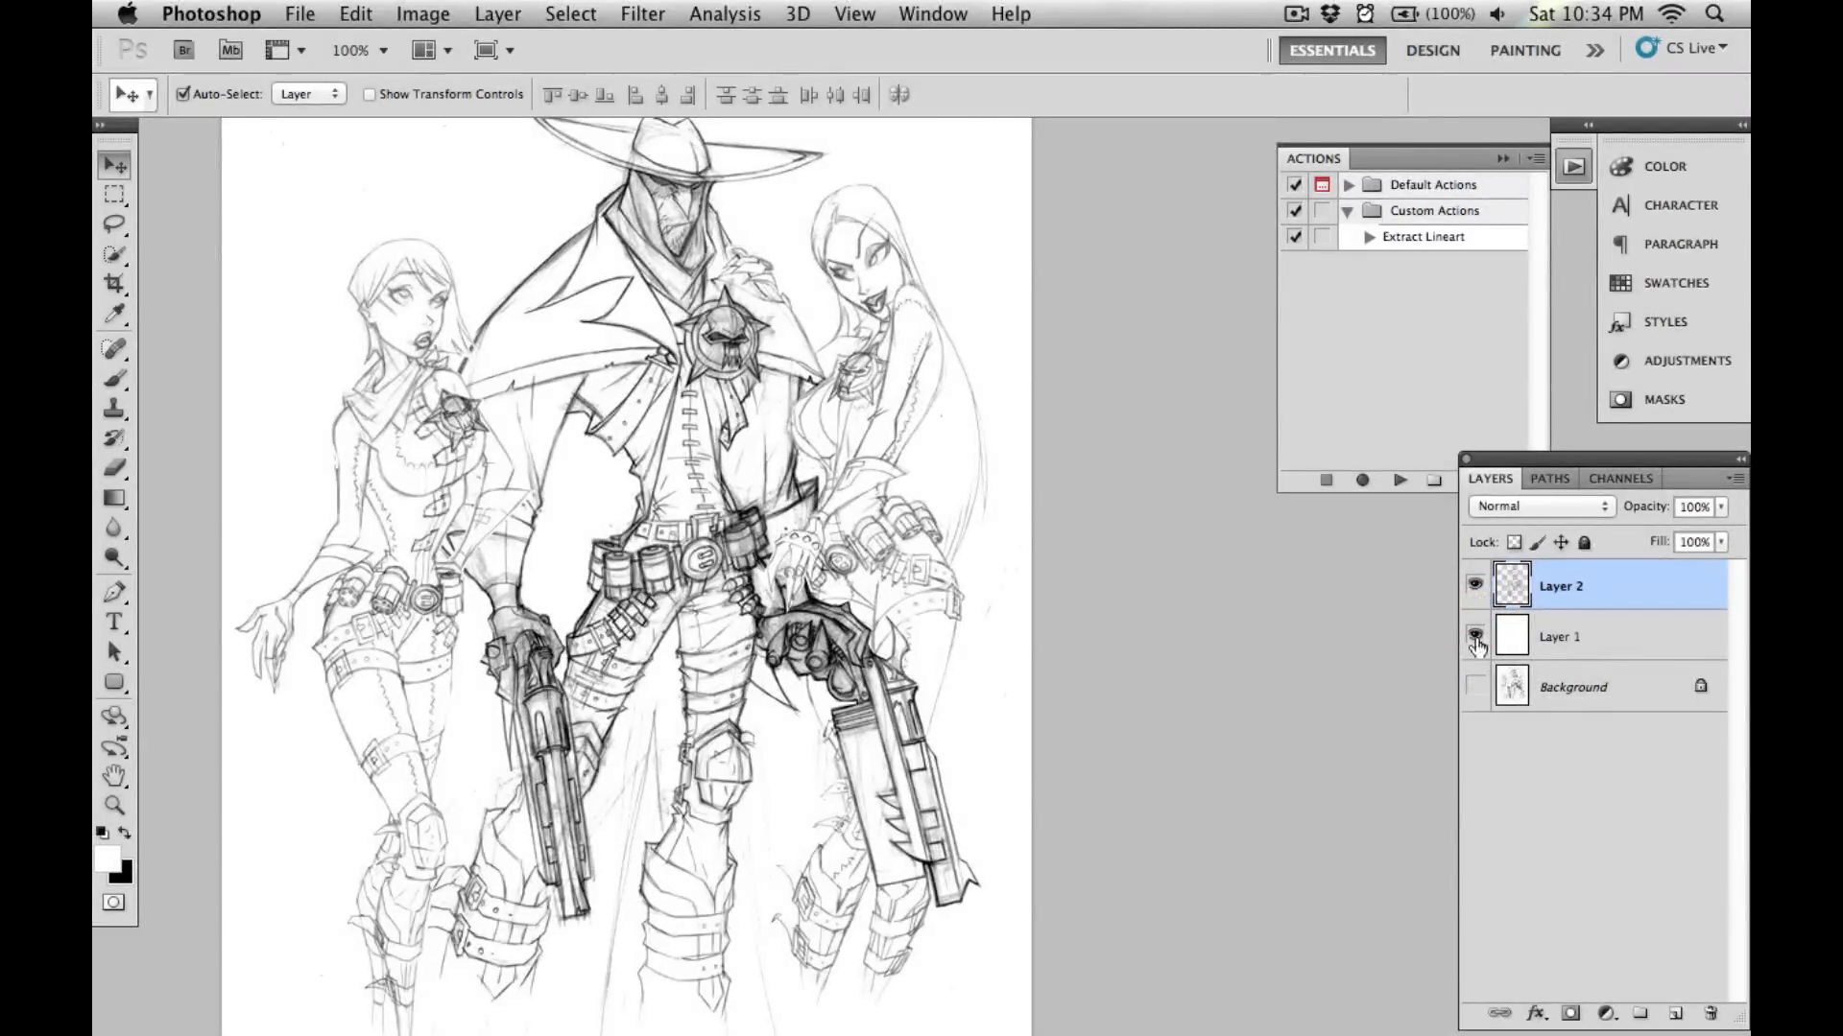
left_click(1475, 636)
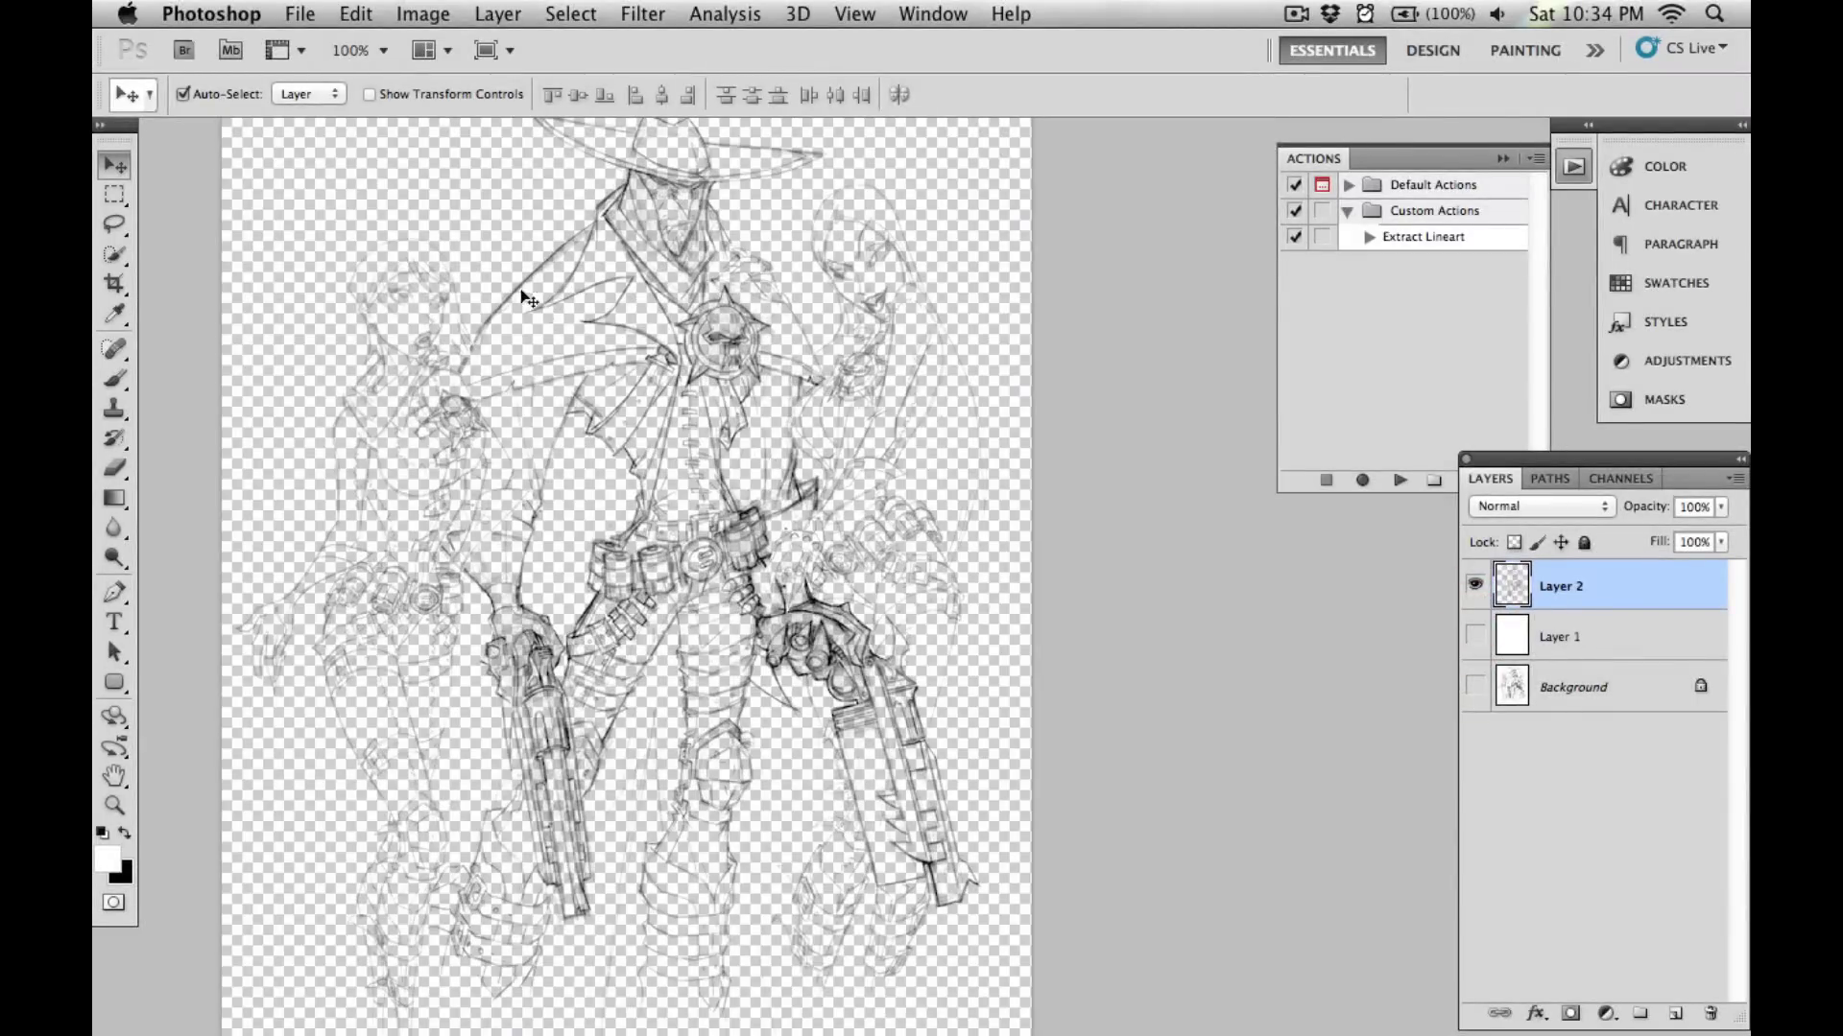
left_click(1475, 636)
left_click(1475, 637)
left_click(1475, 636)
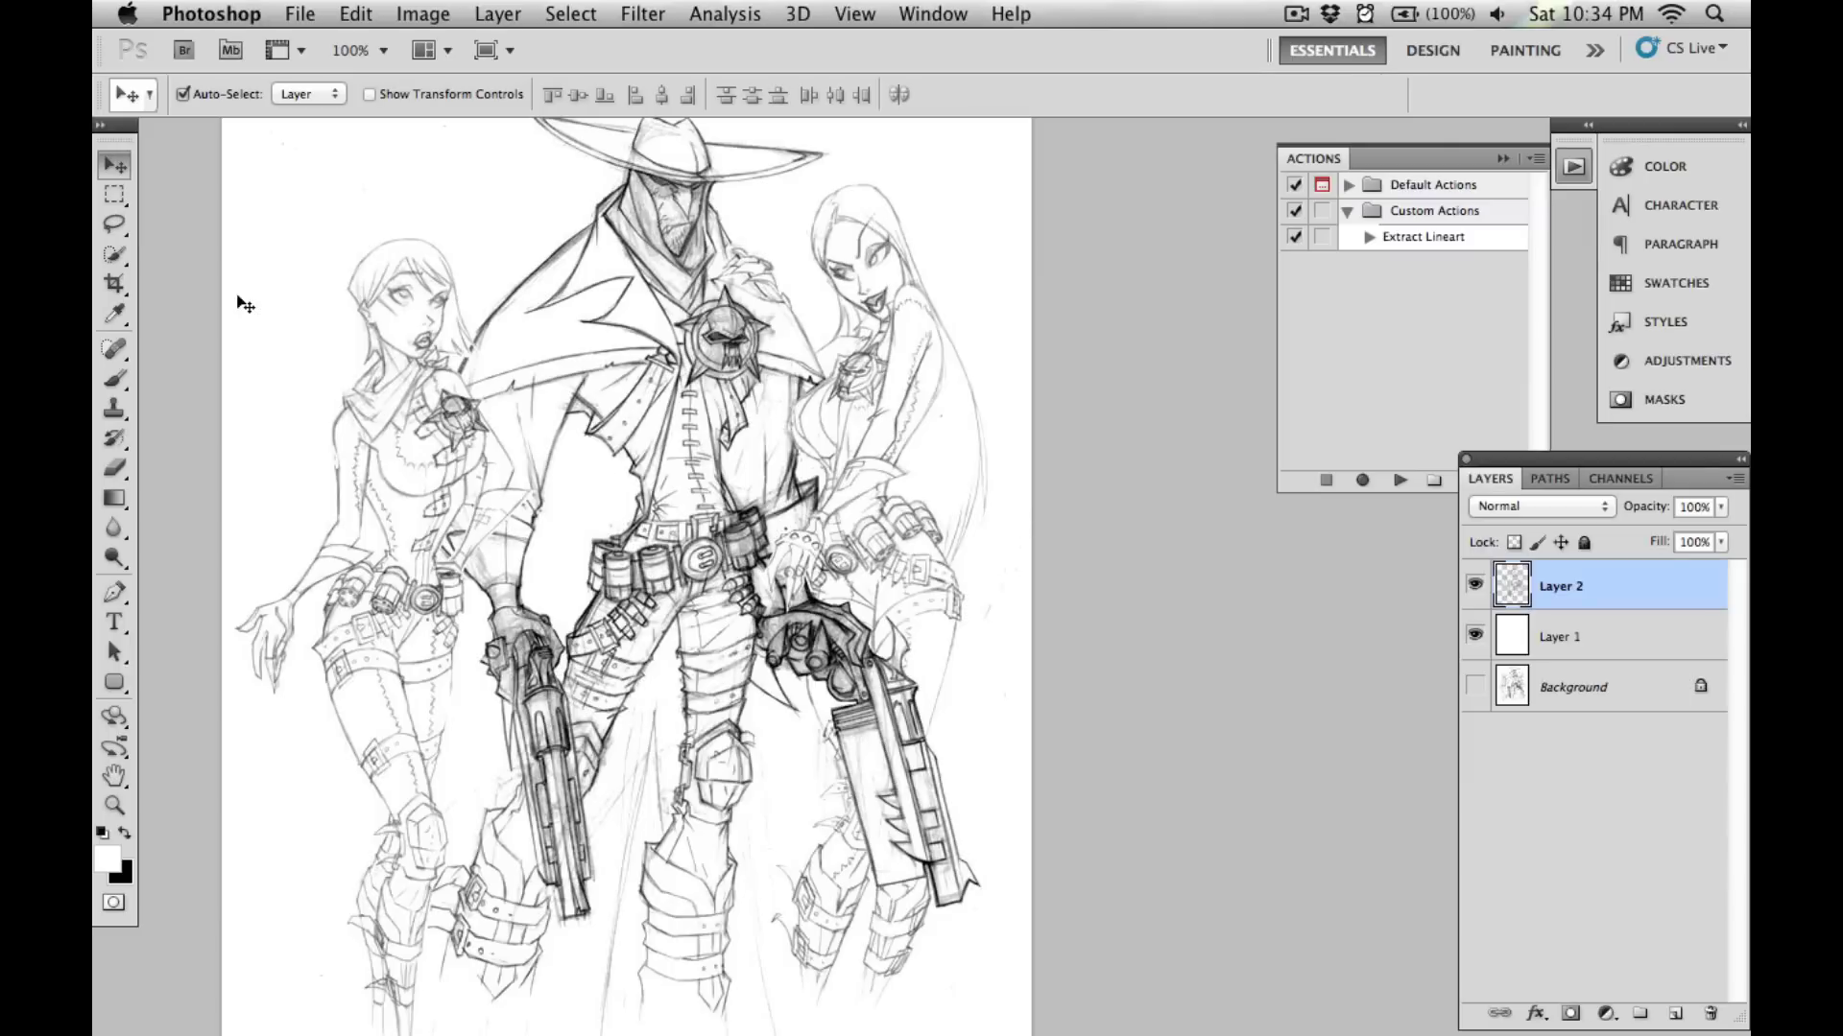
key("super+w")
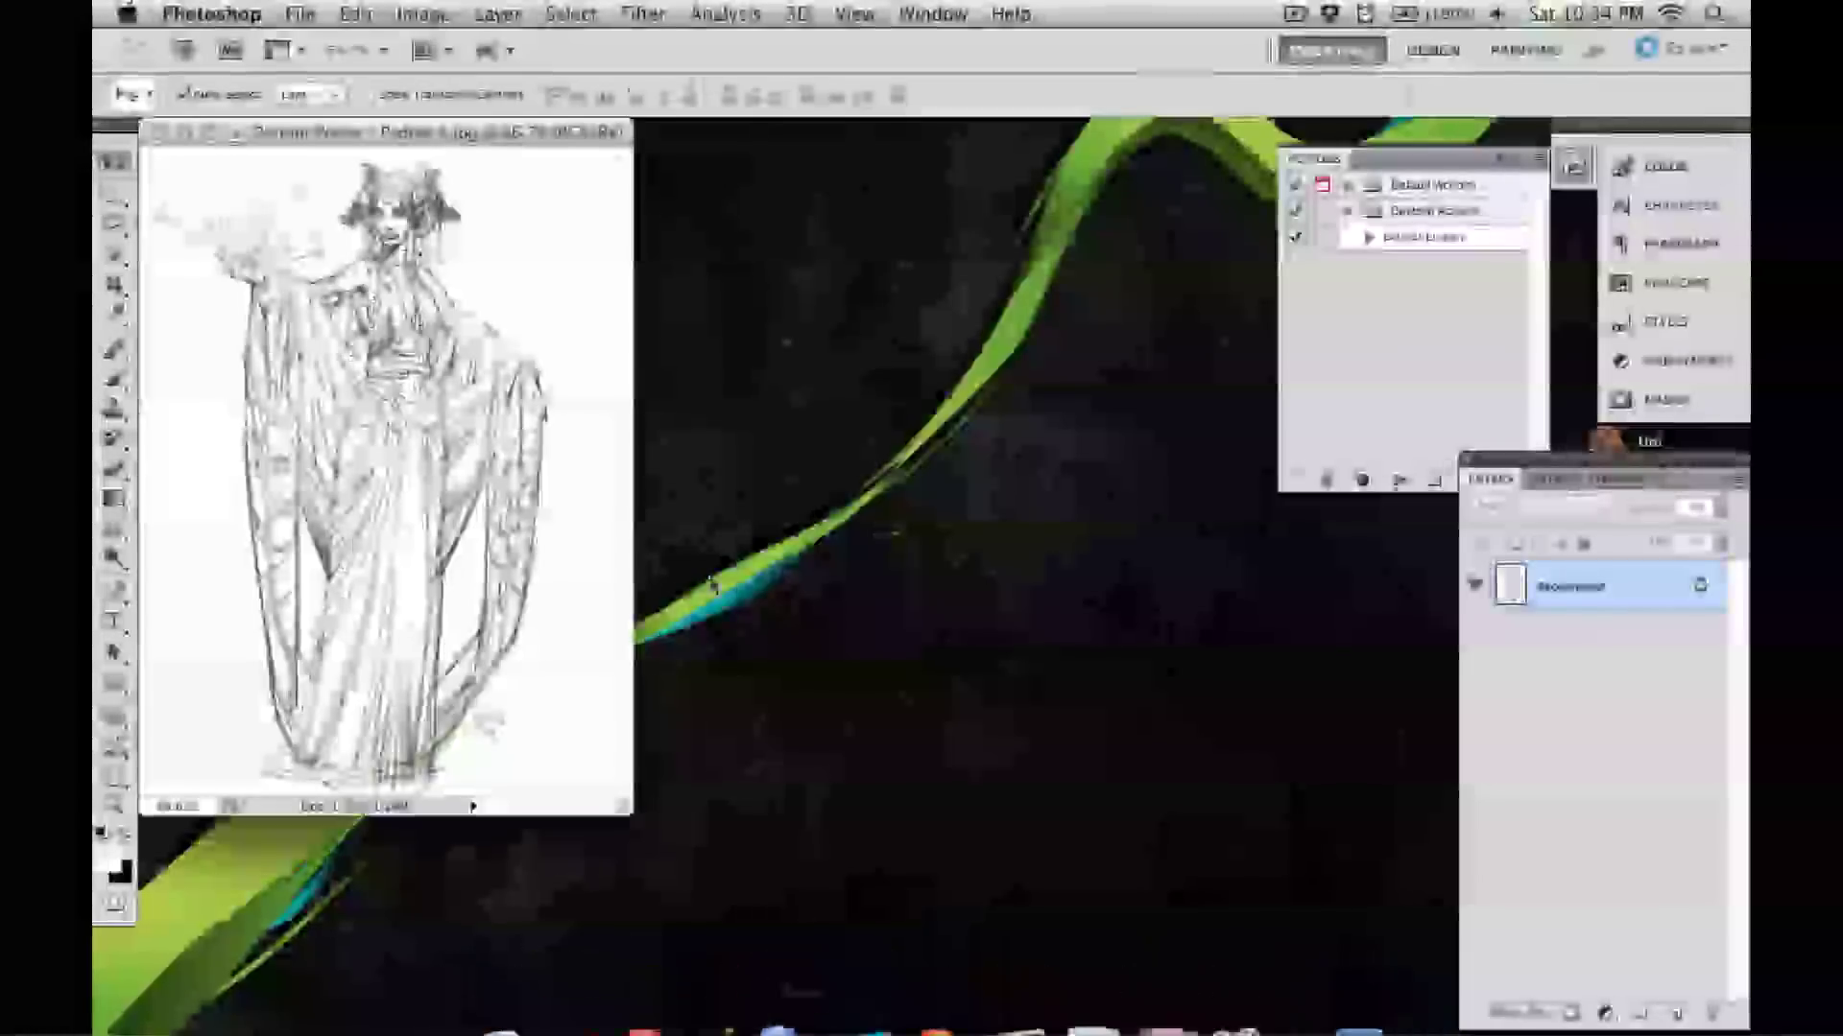
Switch to full-screen mode and play Extract Lineart on the robed-figure drawing.
key("f")
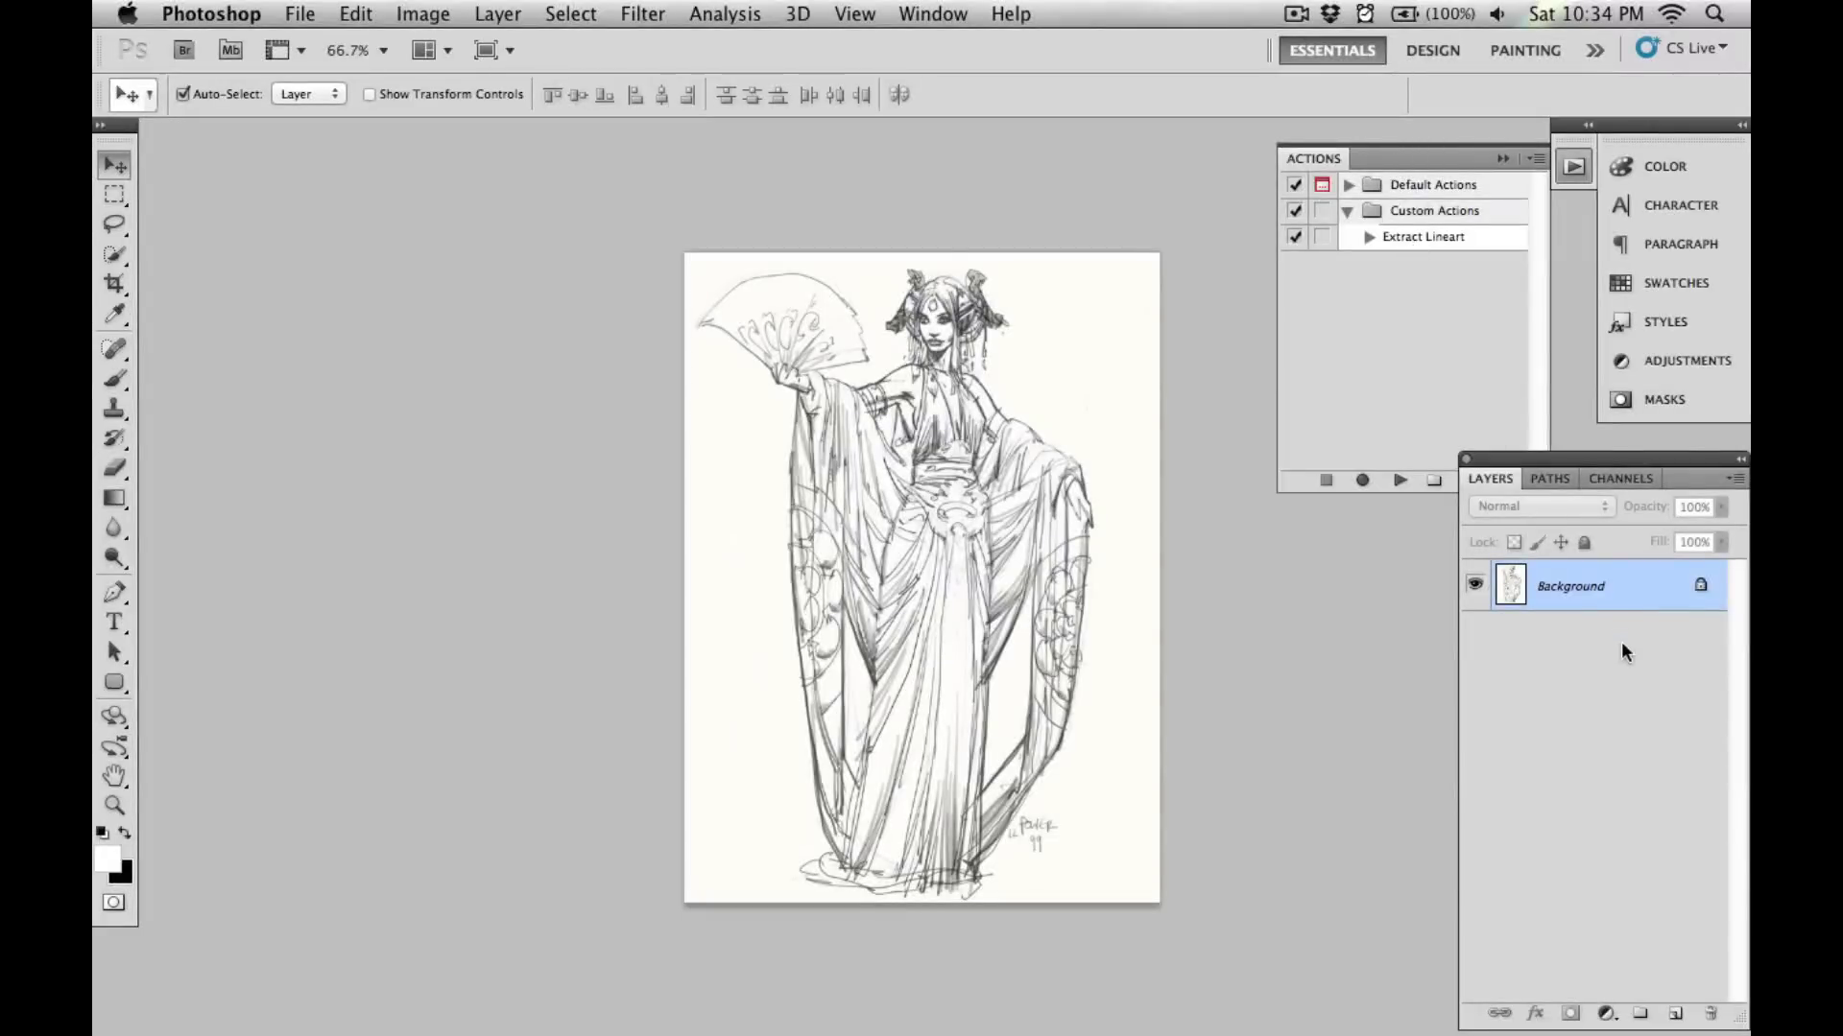
left_click(1425, 238)
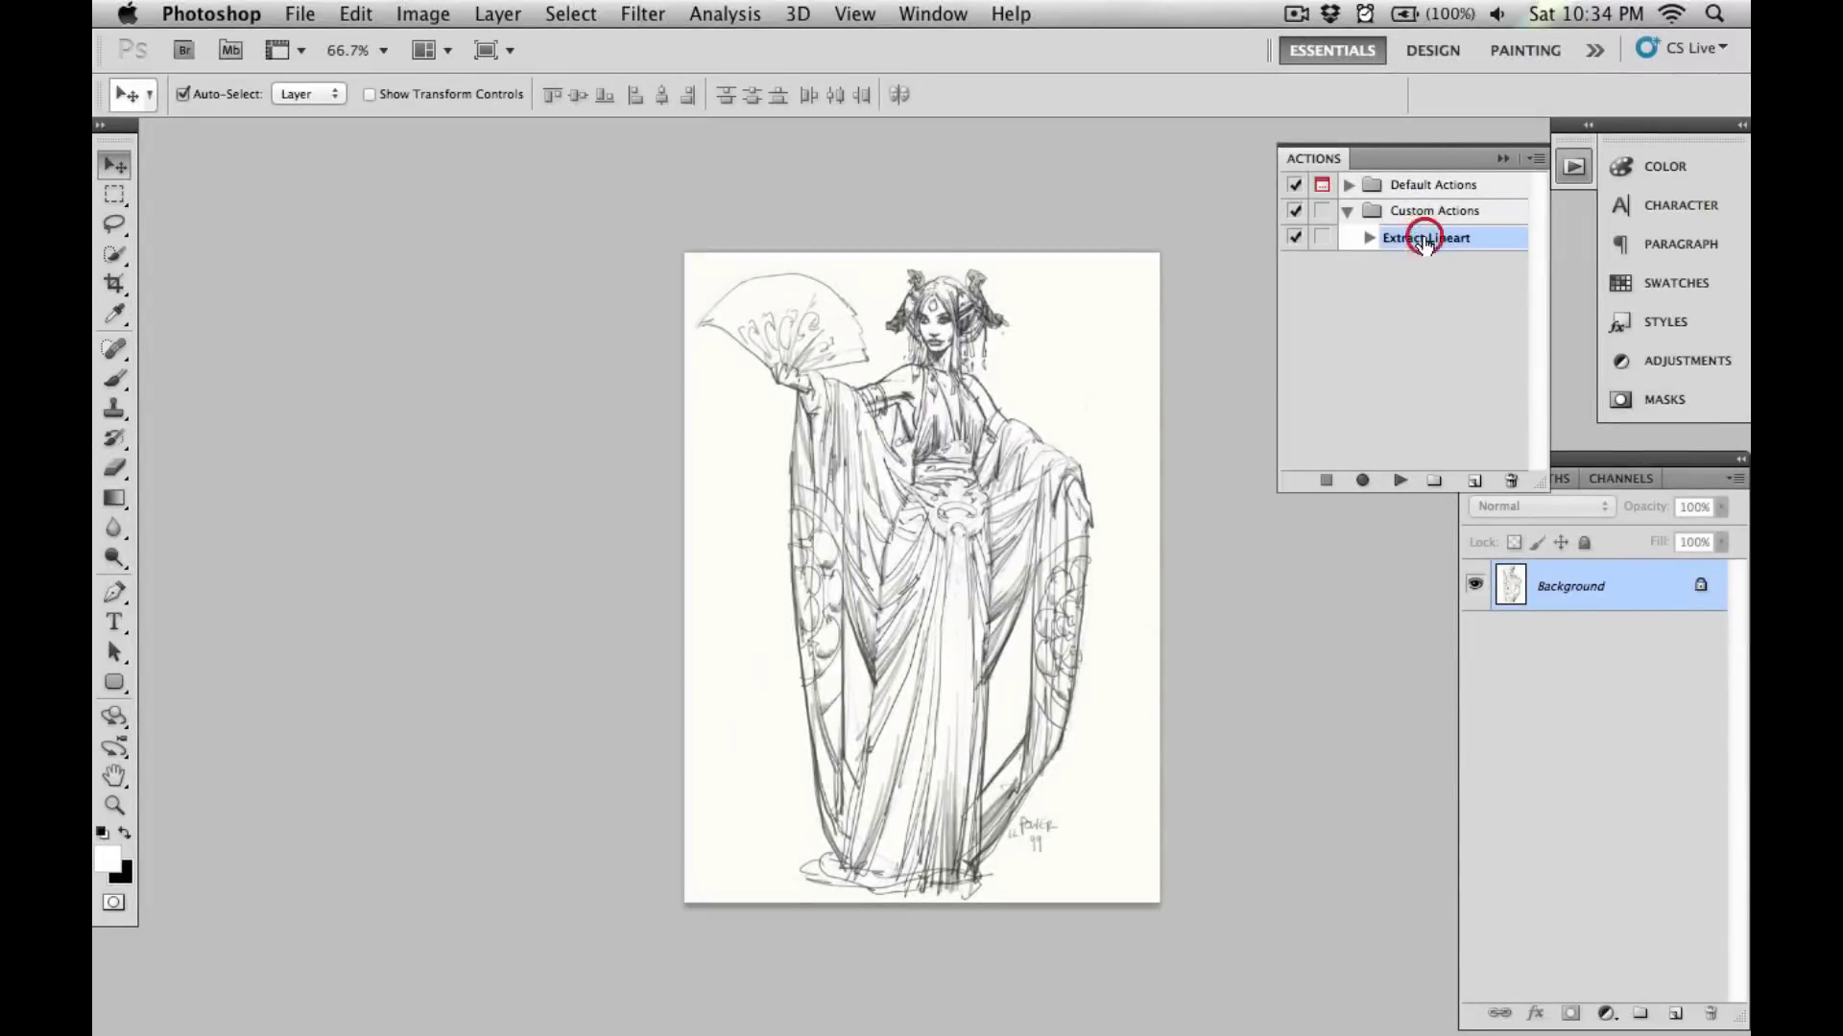
left_click(1398, 481)
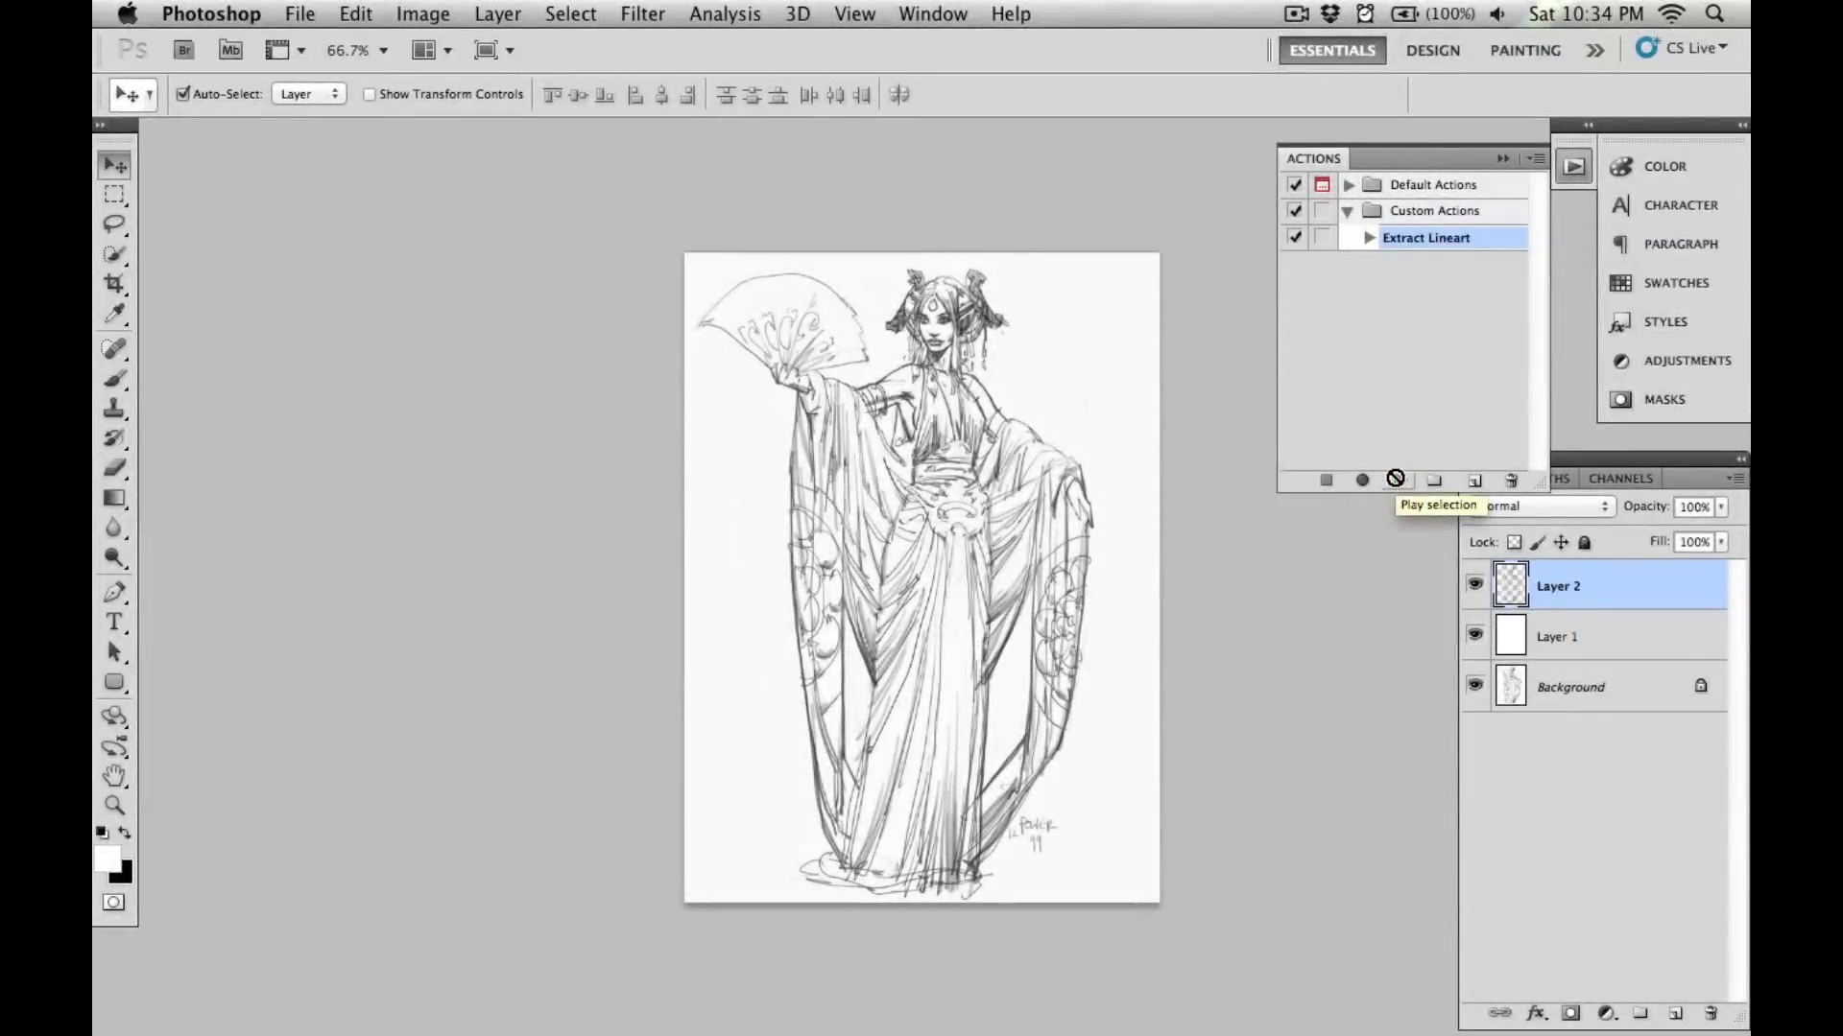
At 100%, toggle the Layer 1 and Background visibility to check the extracted line art.
left_click(1475, 685)
left_click(1475, 635)
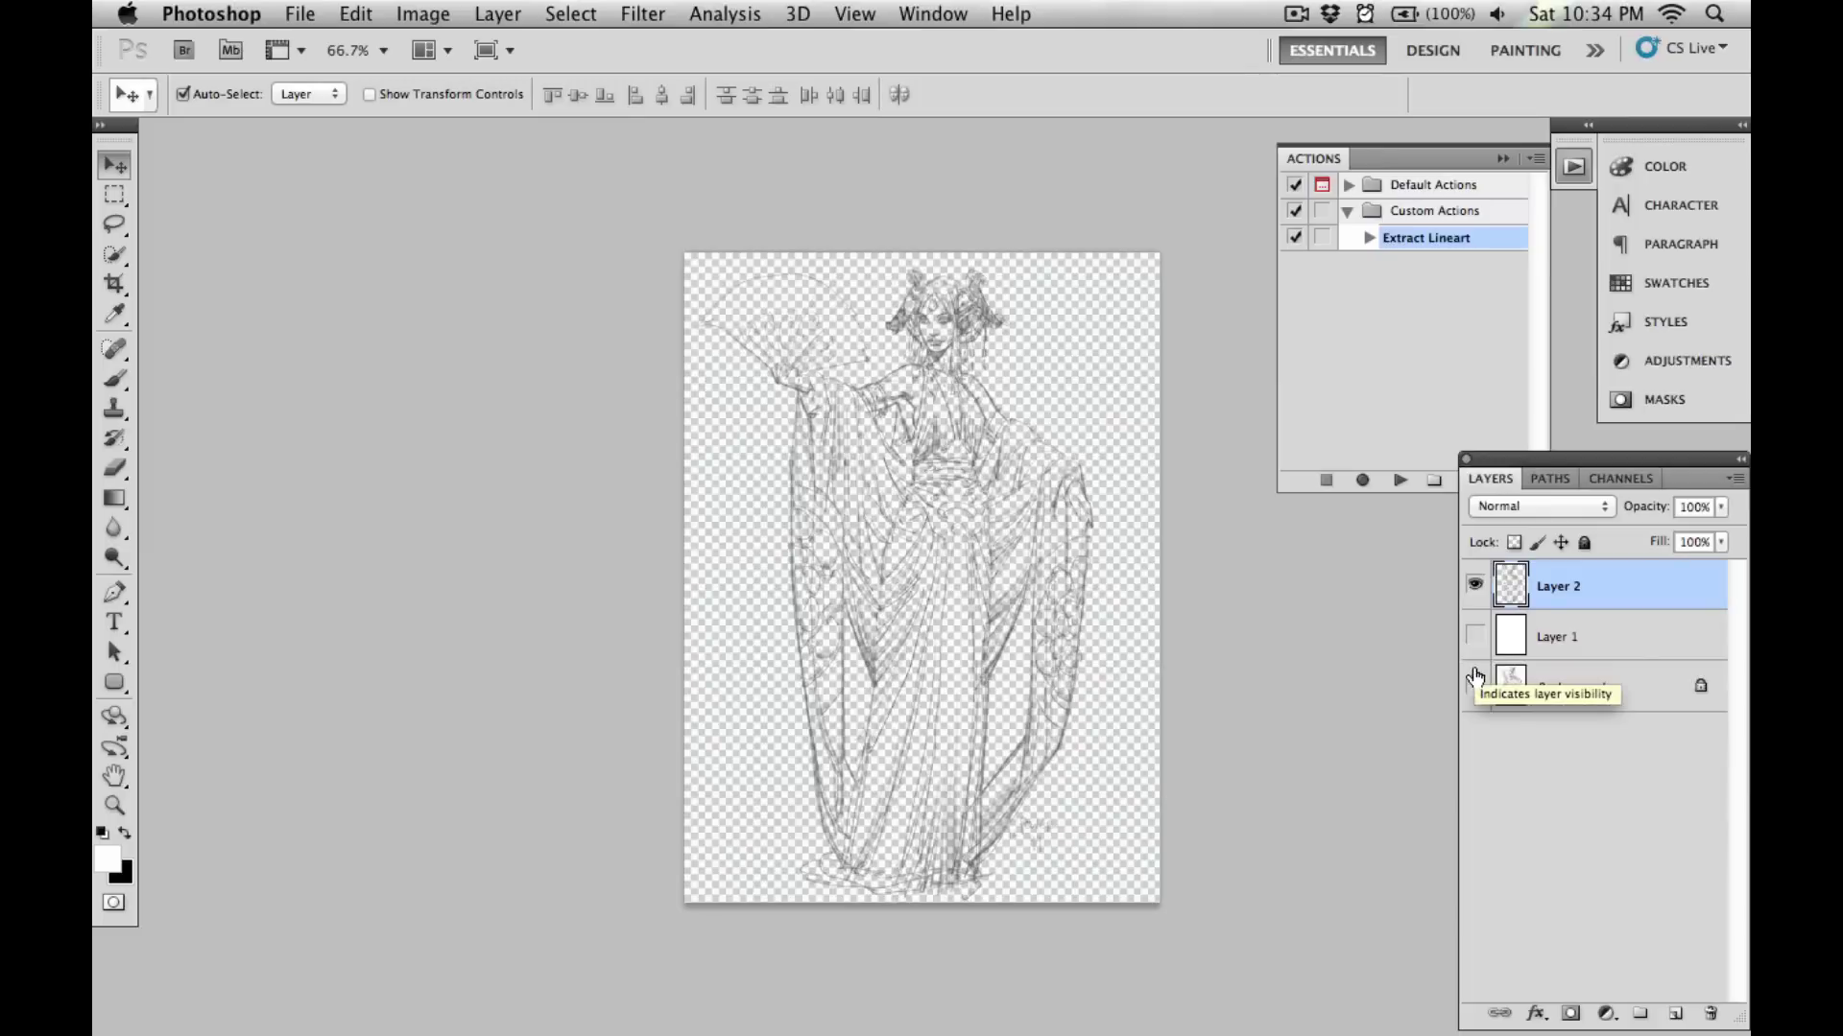
double_click(114, 807)
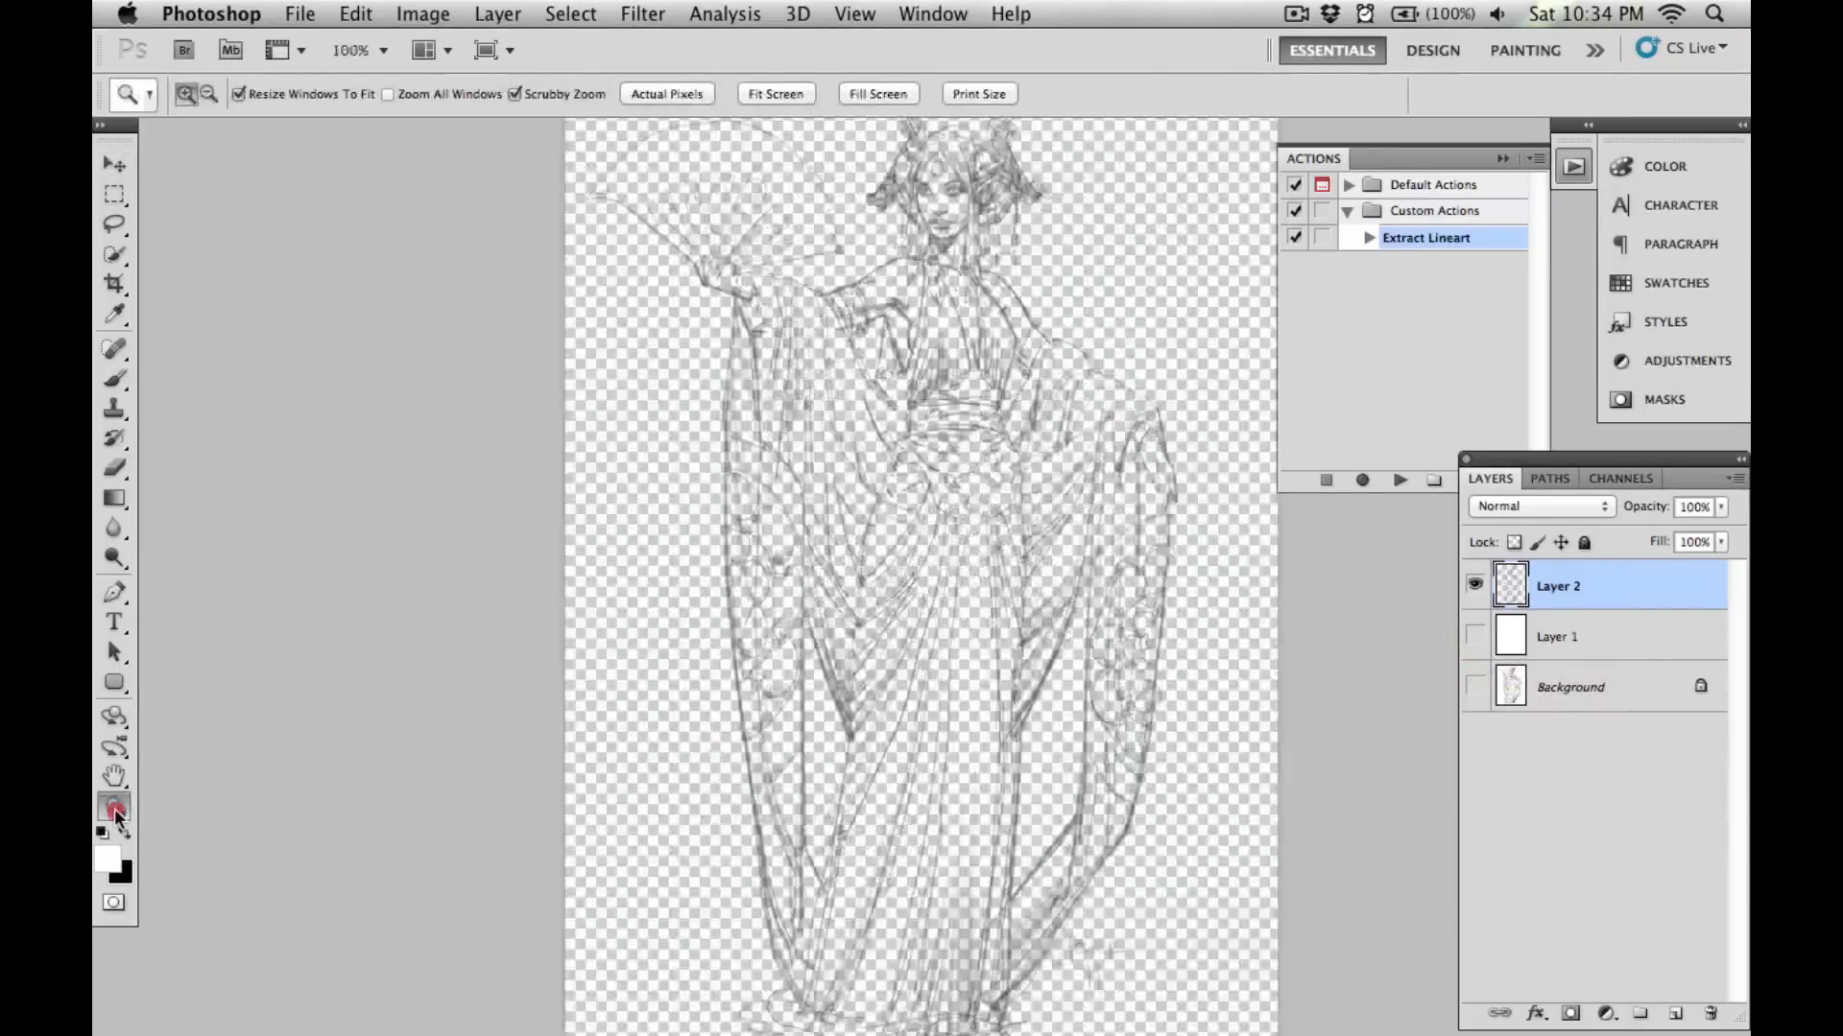
left_click(116, 166)
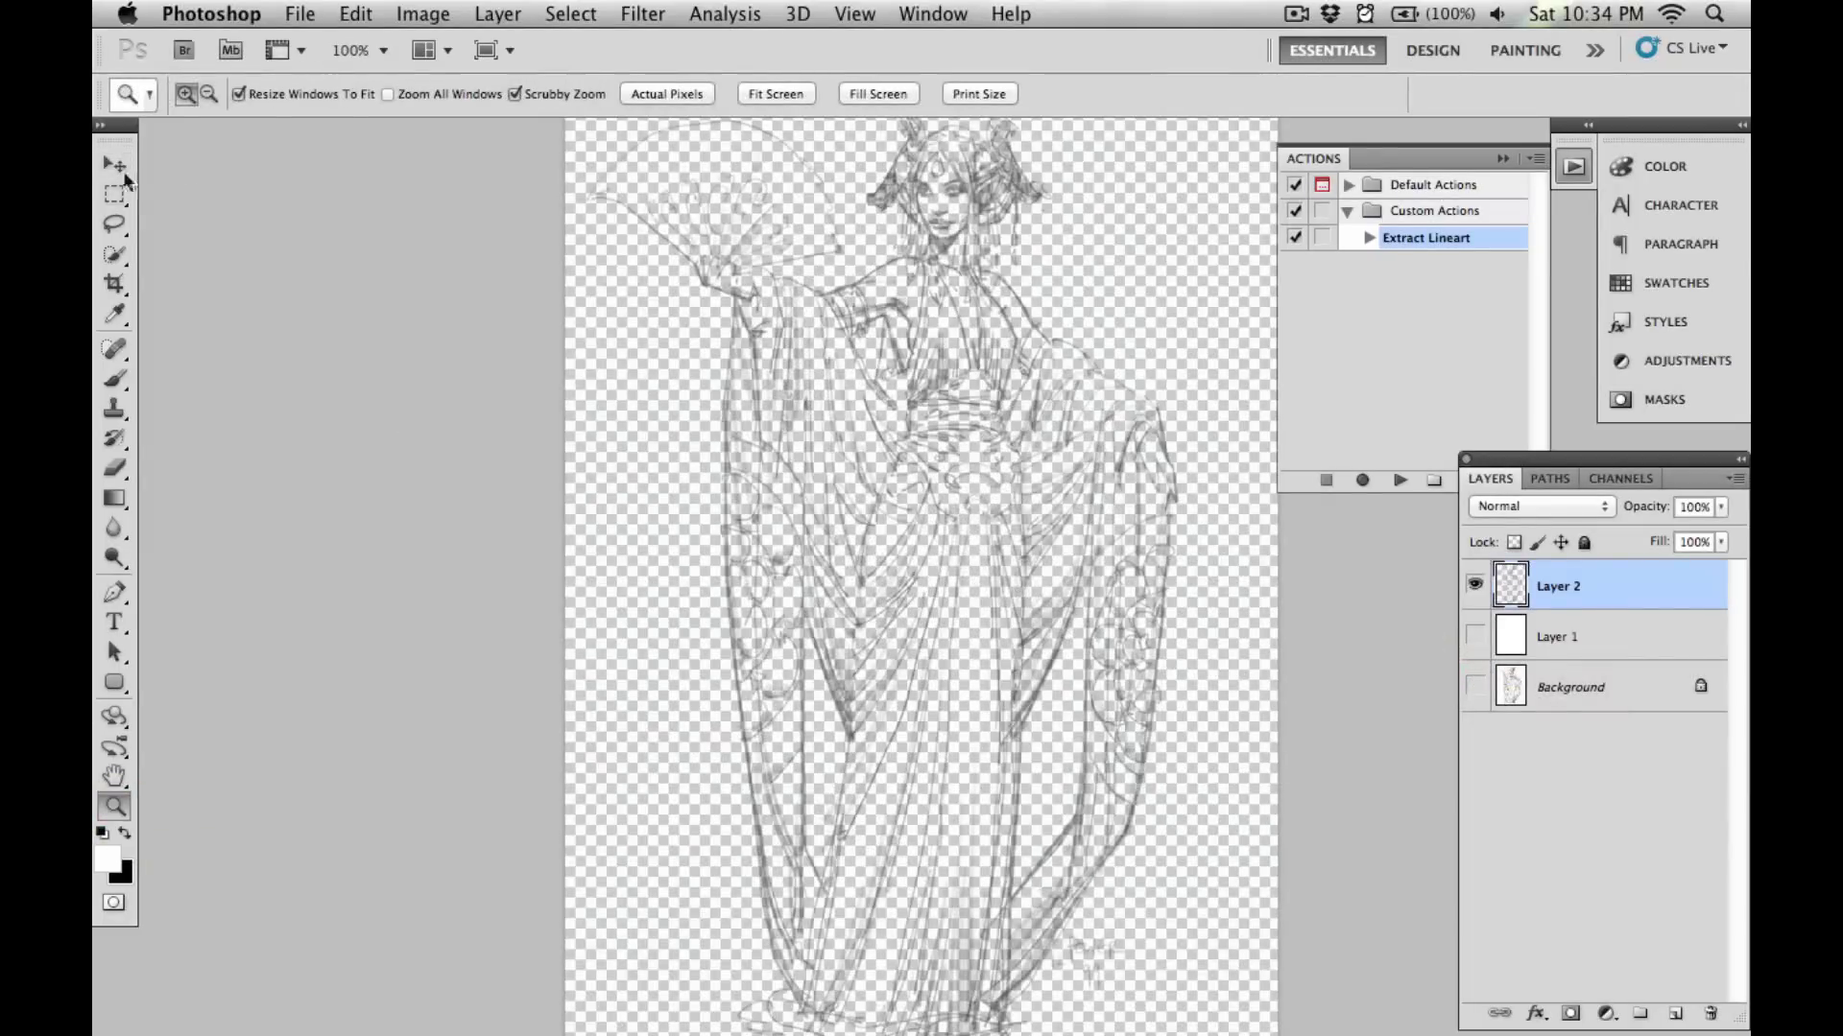
left_click(1475, 636)
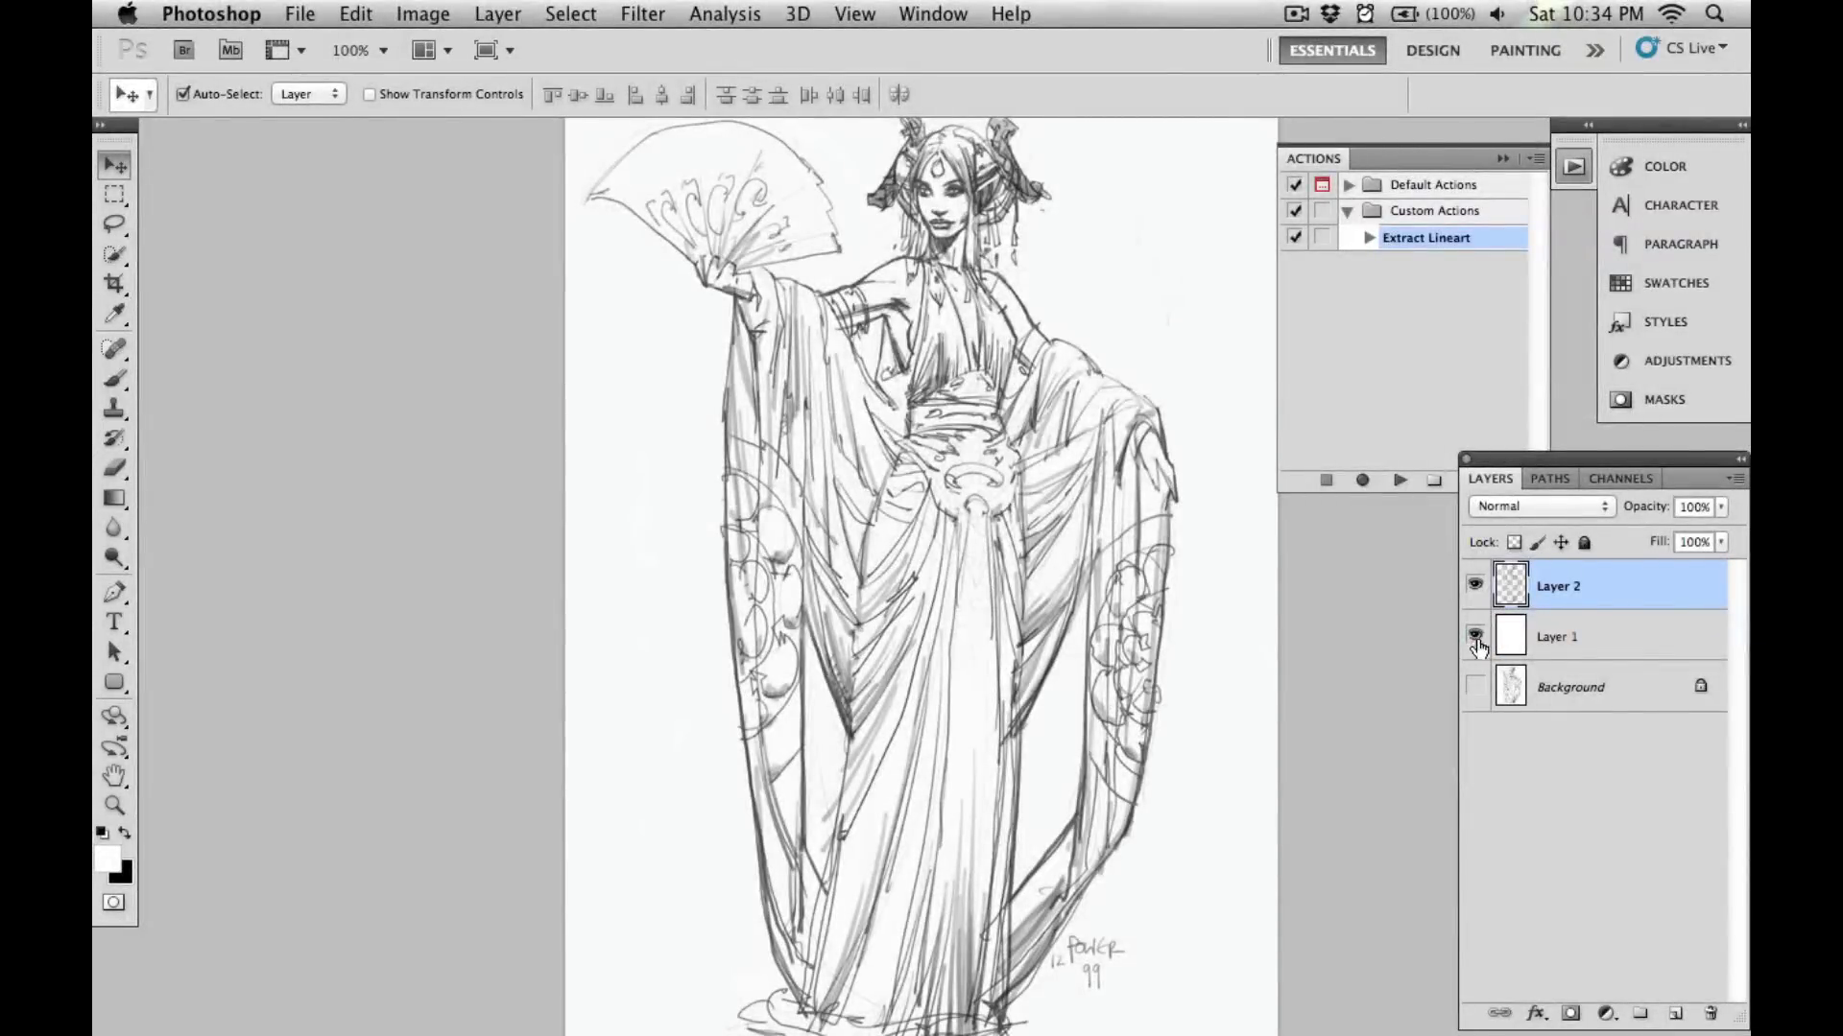
left_click(1475, 637)
left_click(1475, 587)
left_click(724, 567)
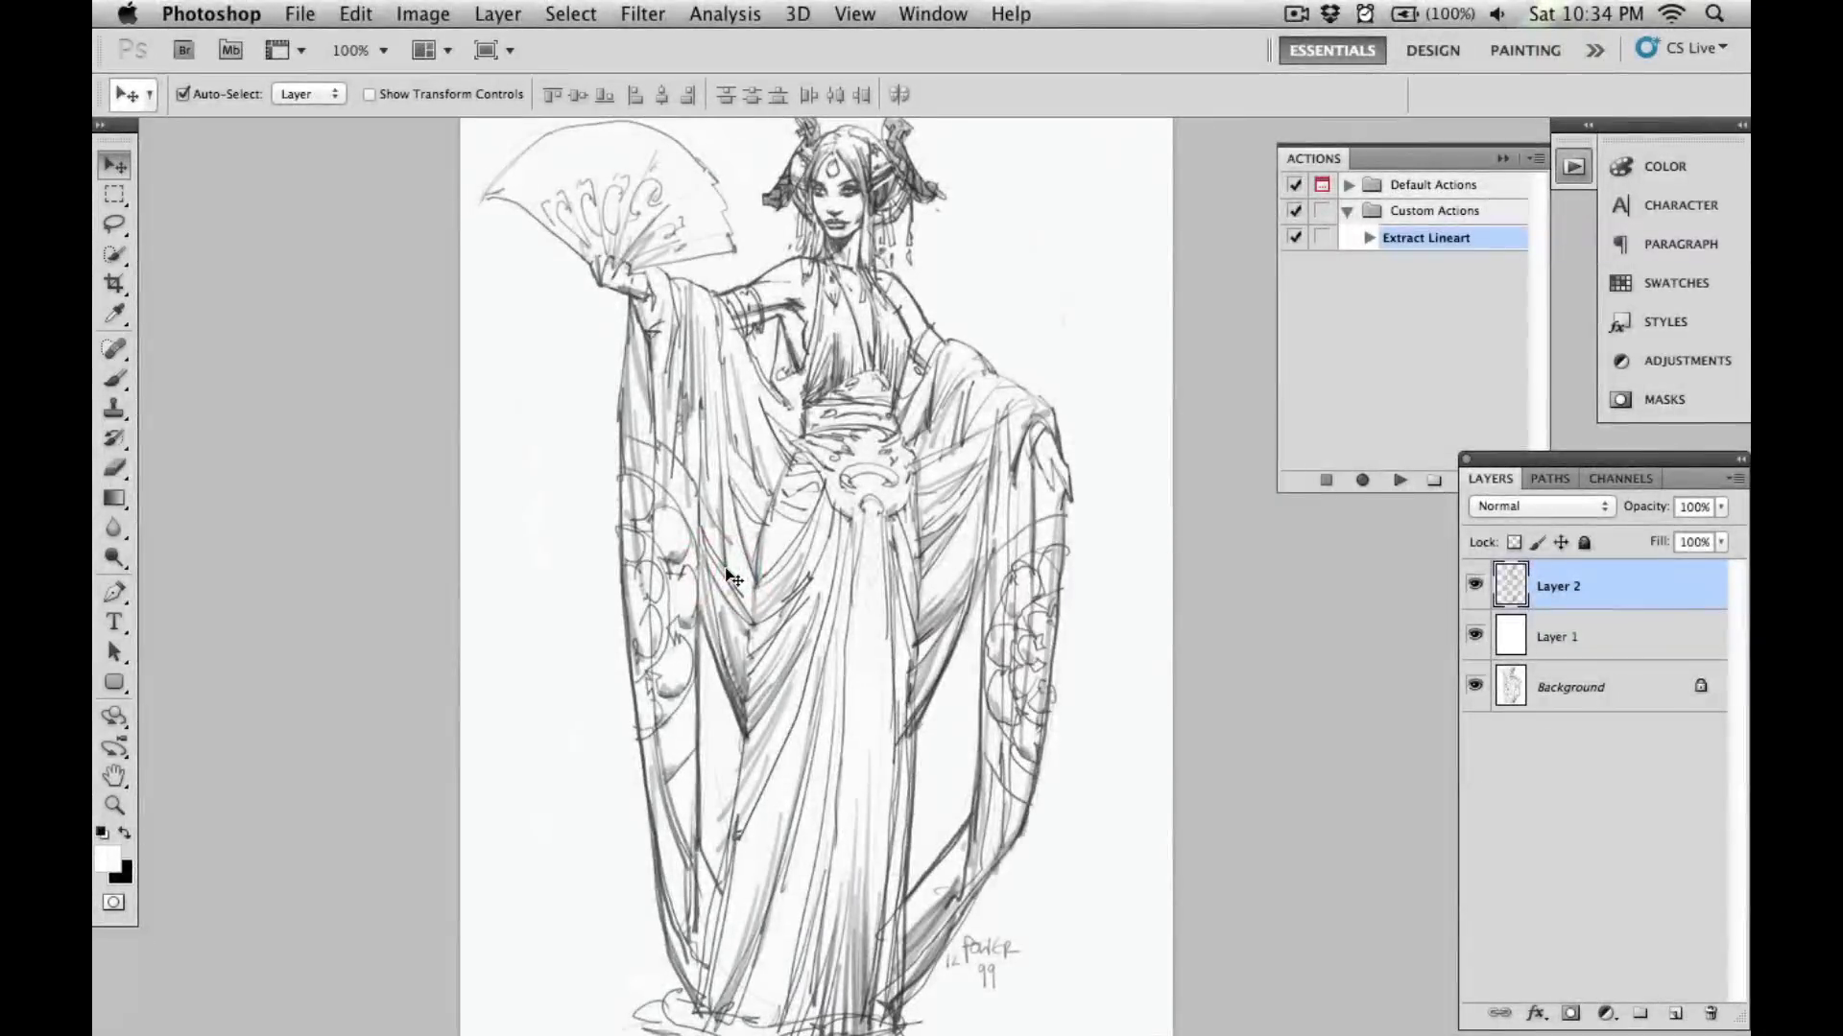